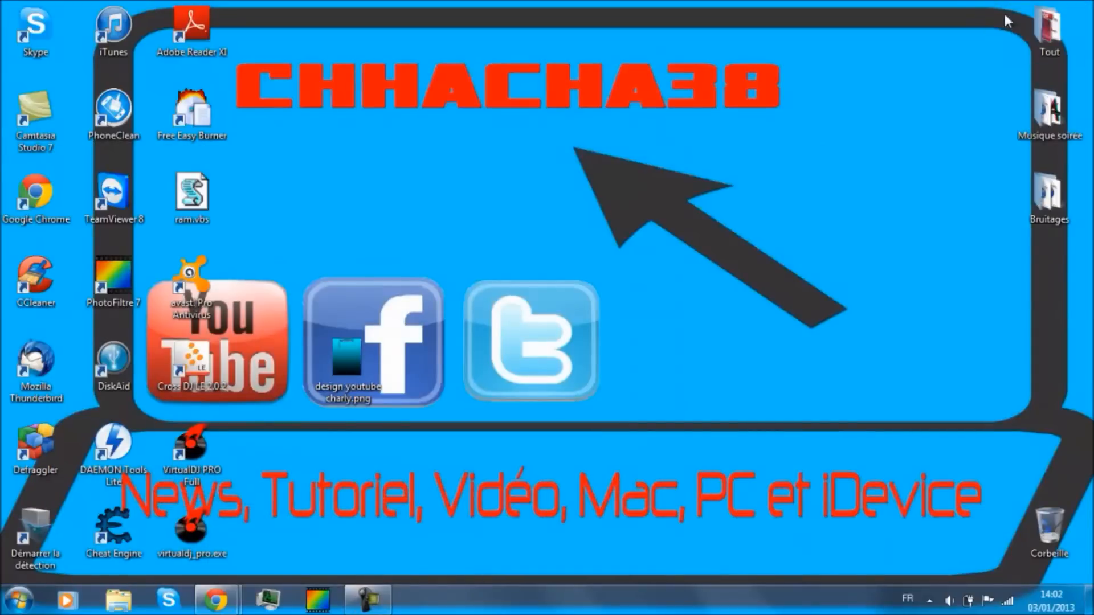
Step: Move the YouTube design PNG file on the desktop over the YouTube logo of the wallpaper
left_click_drag(348, 362, 273, 355)
left_click(424, 496)
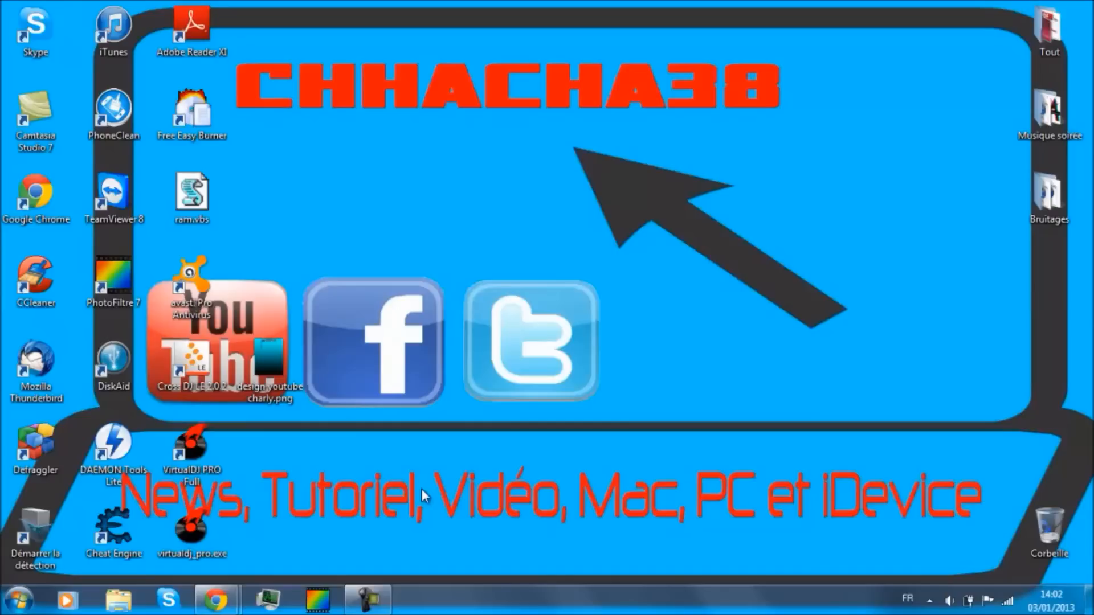
Step: Switch to PhotoFiltre 7 and start a new image measured in pixels with a width of 970
left_click(318, 596)
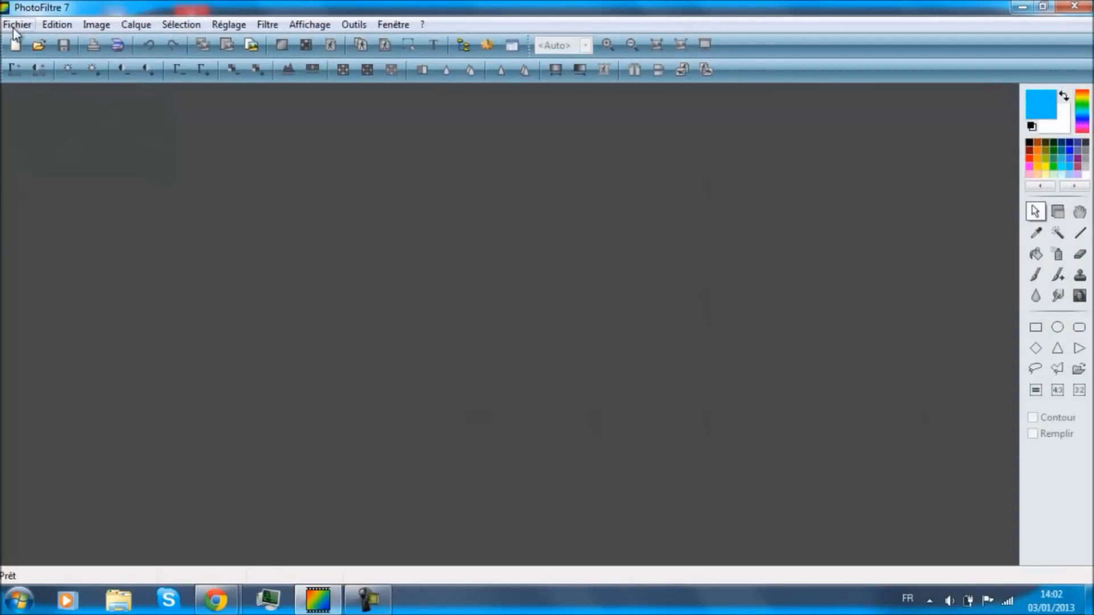
left_click(13, 24)
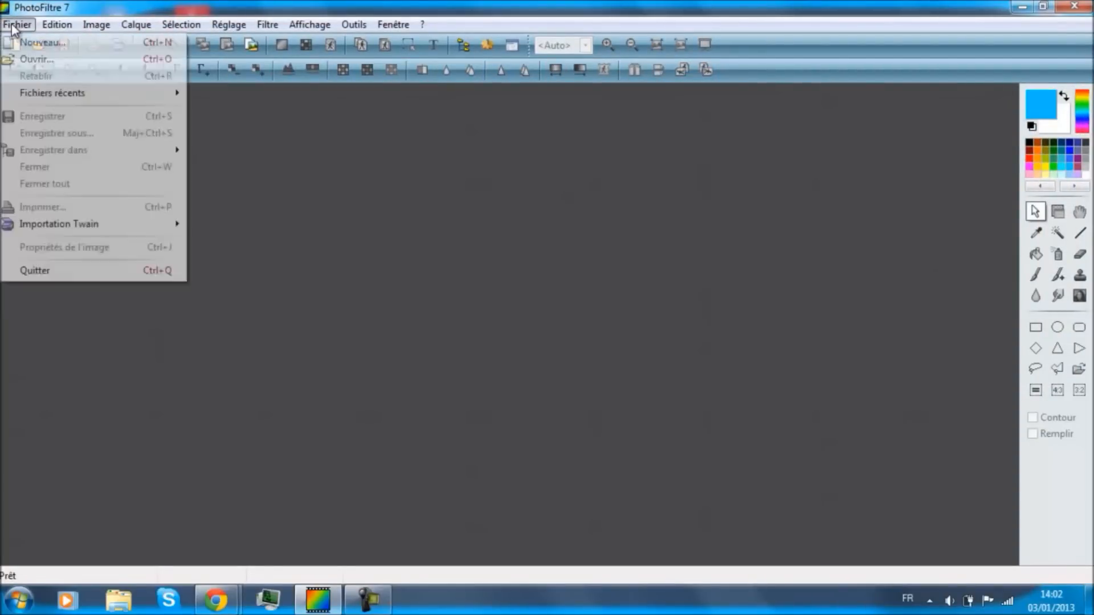
left_click(28, 40)
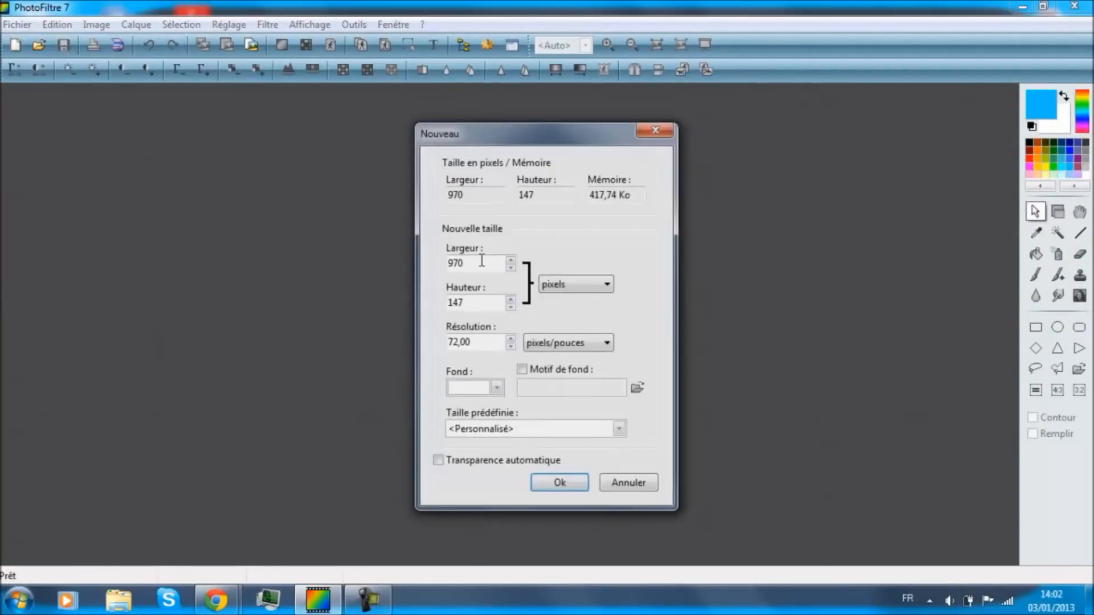
left_click(567, 284)
left_click(566, 303)
double_click(479, 264)
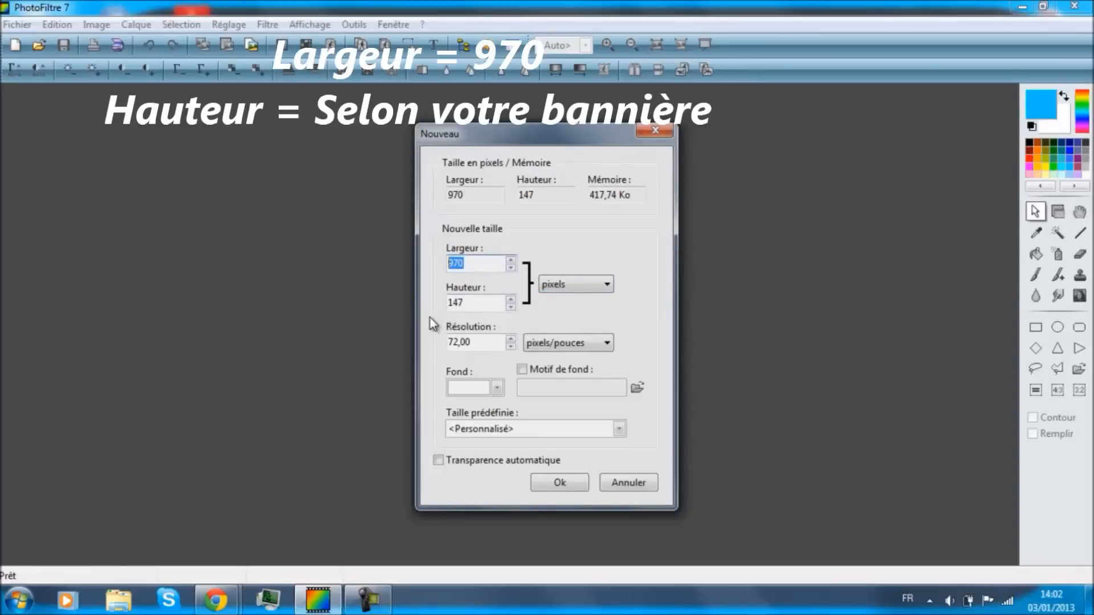
left_click(476, 263)
left_click(478, 300)
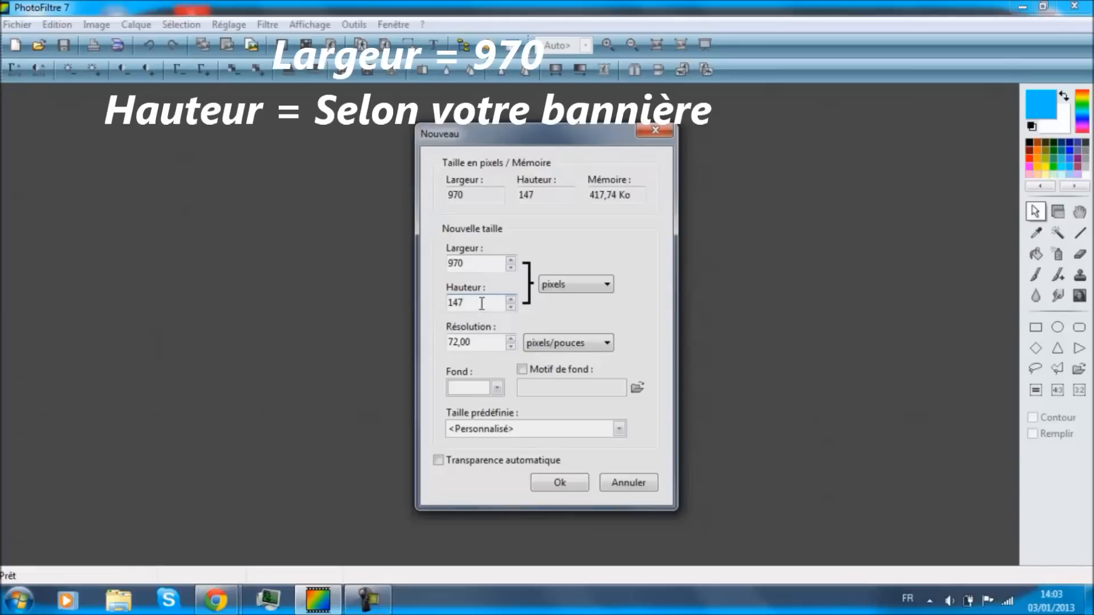
Step: Switch to the YouTube channel in Chrome and check the banner height in the channel's appearance settings
mouse_move(216, 599)
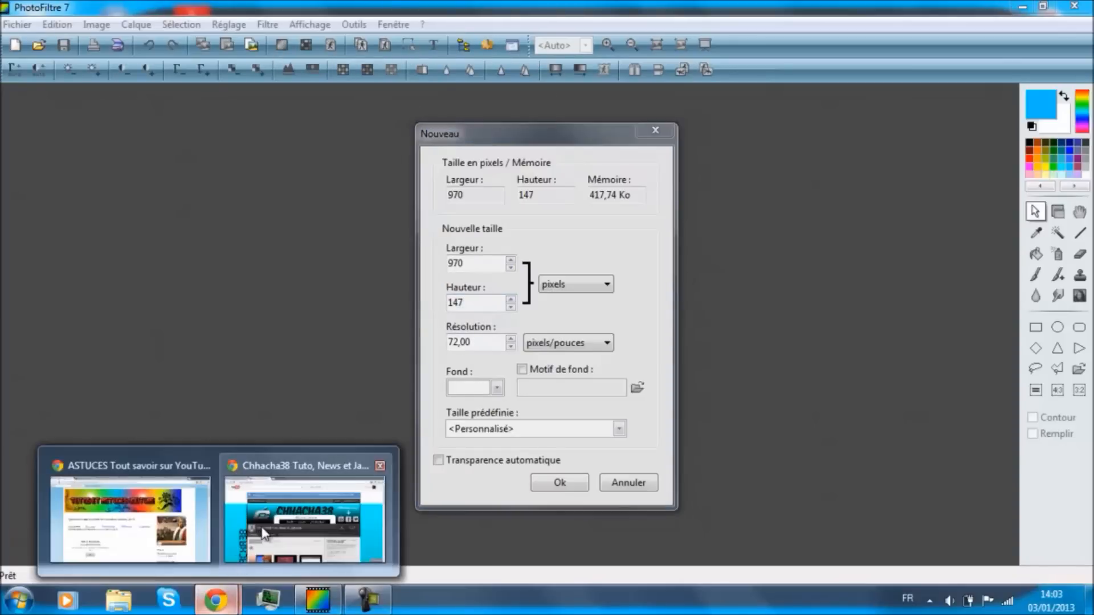
left_click(267, 536)
left_click(217, 165)
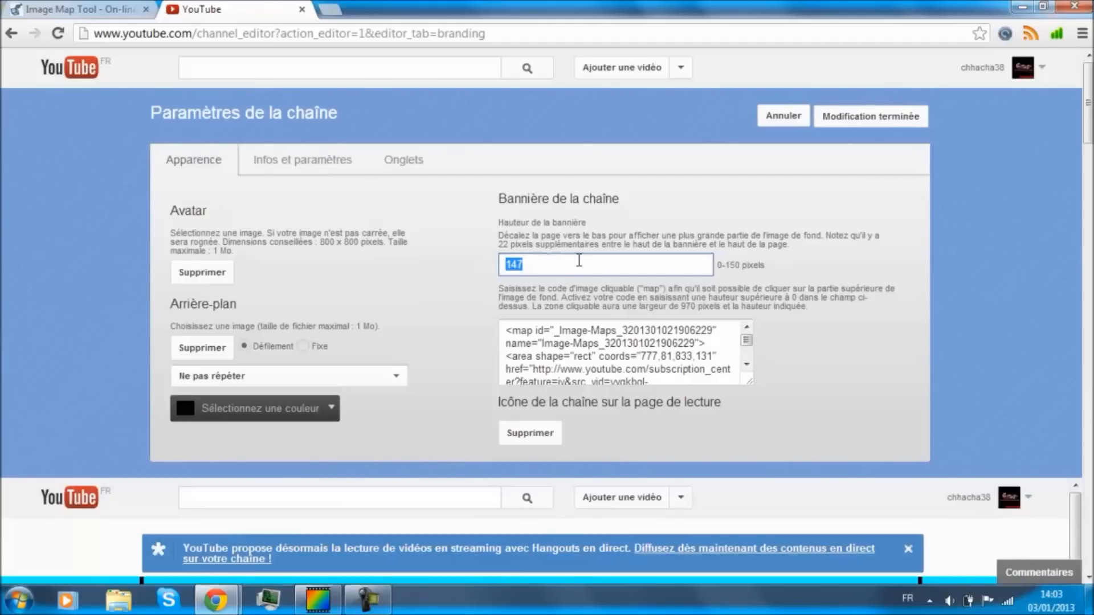
left_click(833, 124)
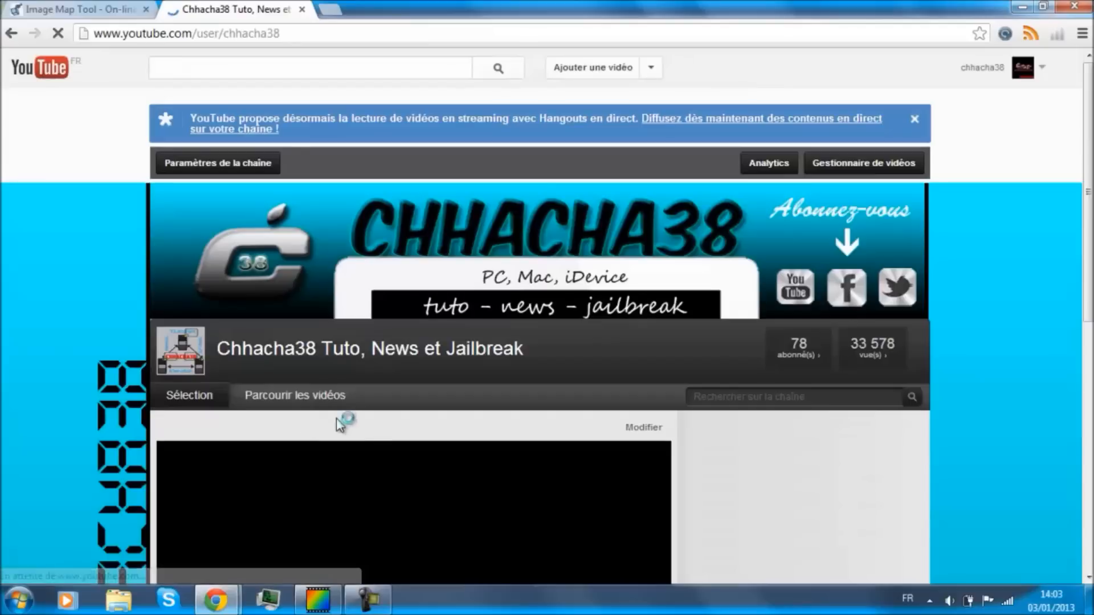
left_click(300, 404)
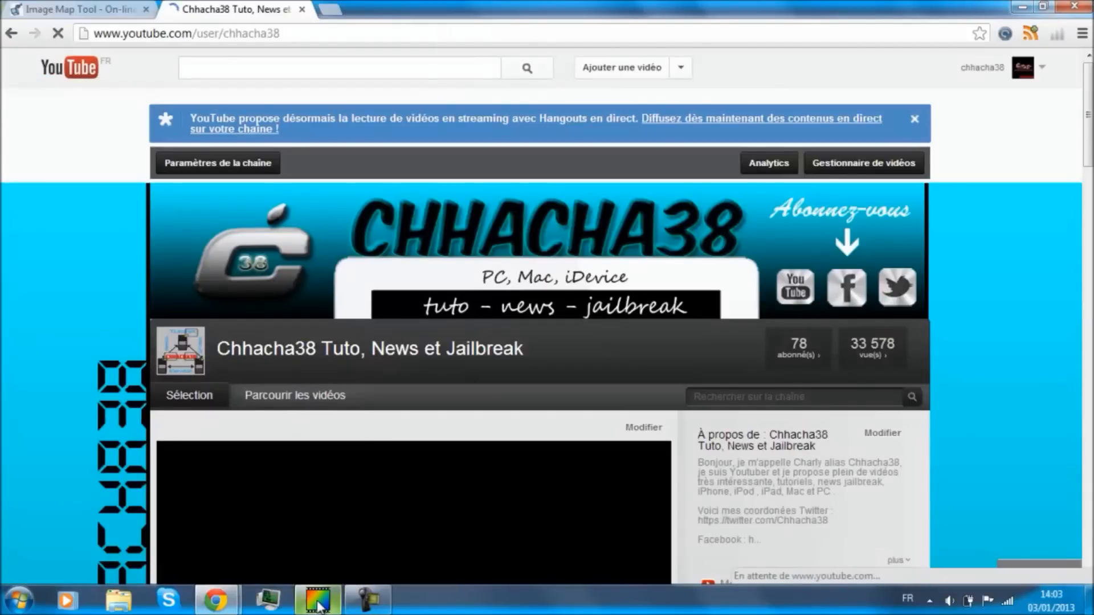
Step: Return to PhotoFiltre and create the blank white image at 970 by 147 pixels
left_click(308, 595)
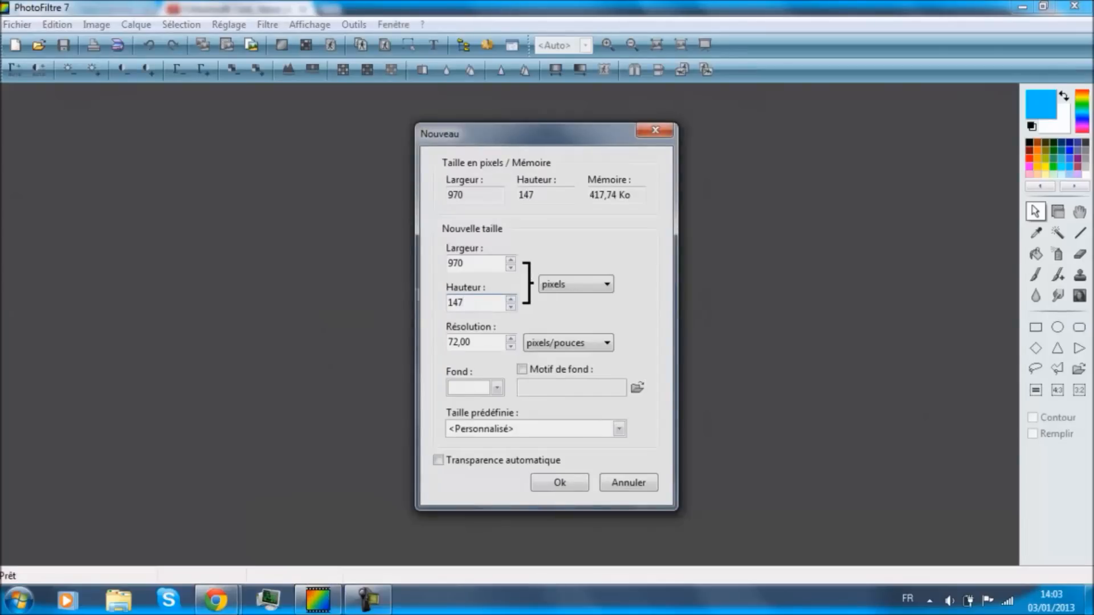
double_click(472, 306)
left_click(560, 483)
Step: Open the YouTube design PNG from the desktop and place its window below the blank image
left_click(39, 45)
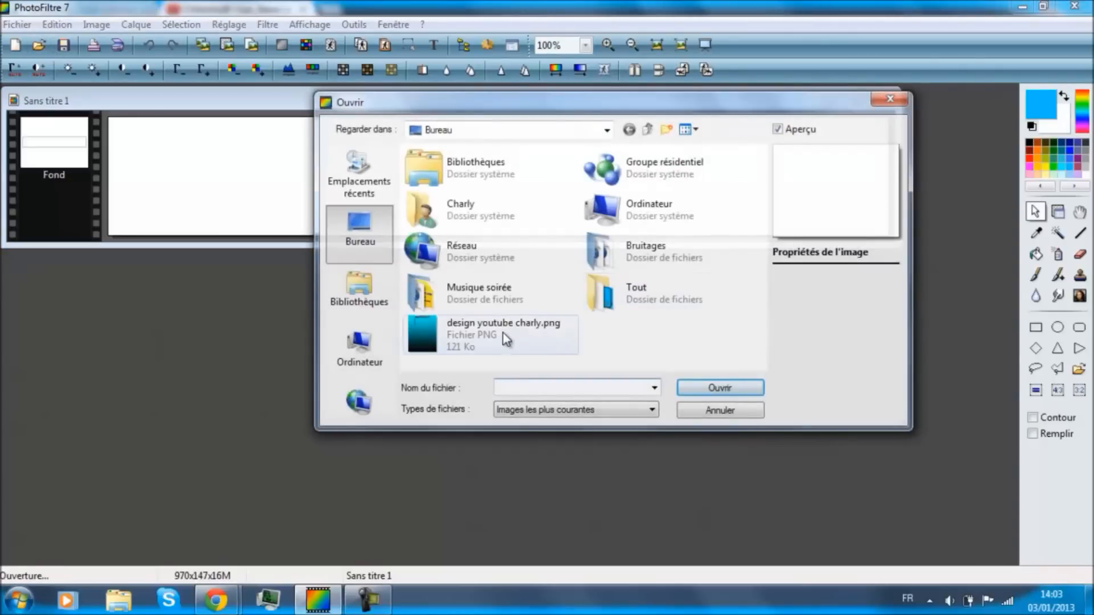
double_click(503, 337)
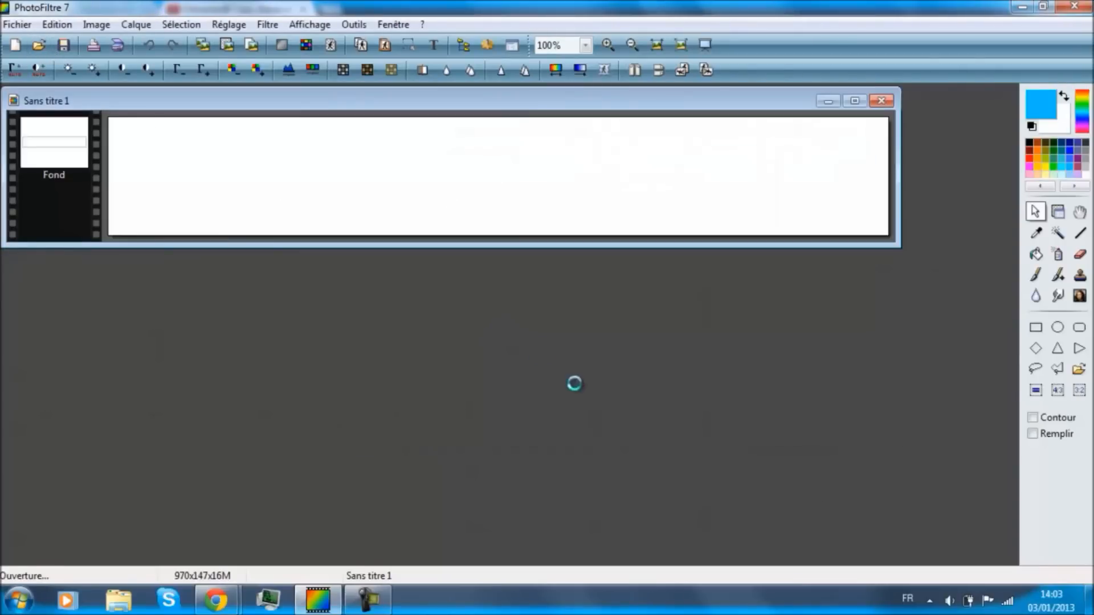
left_click_drag(330, 111, 356, 292)
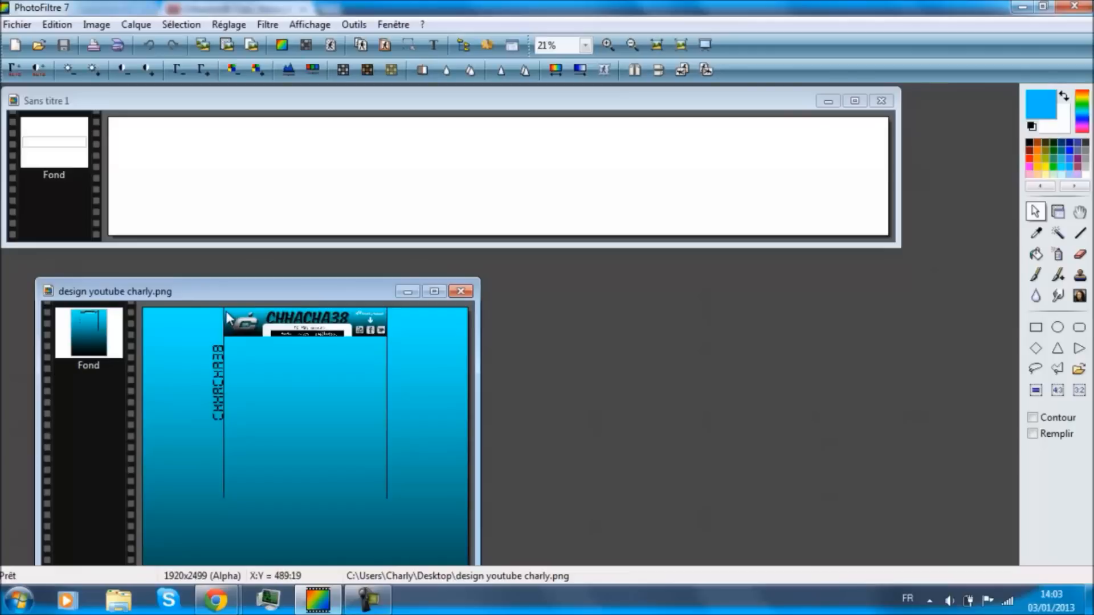
Step: Copy the banner strip of the channel design, about 969 by 171 pixels, and paste it into the blank image
left_click_drag(225, 309, 388, 336)
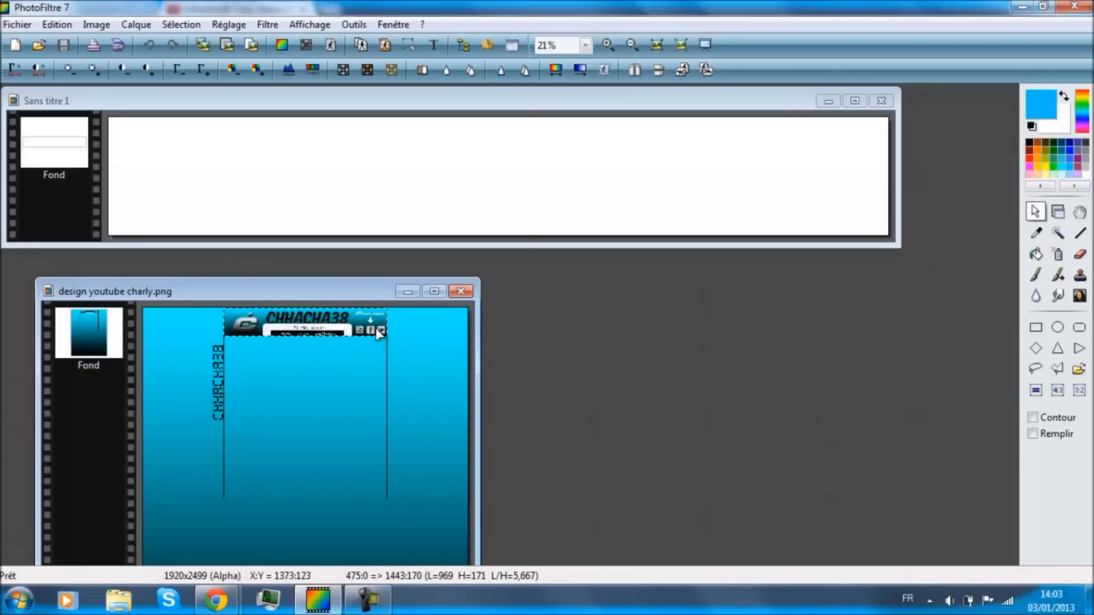
right_click(388, 337)
left_click(410, 108)
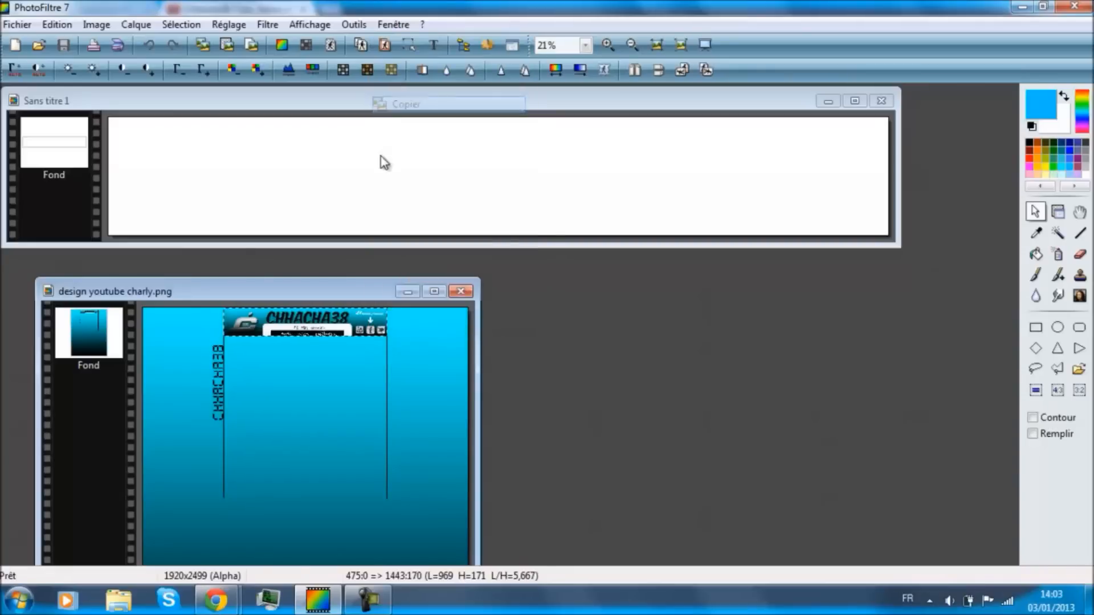
right_click(379, 163)
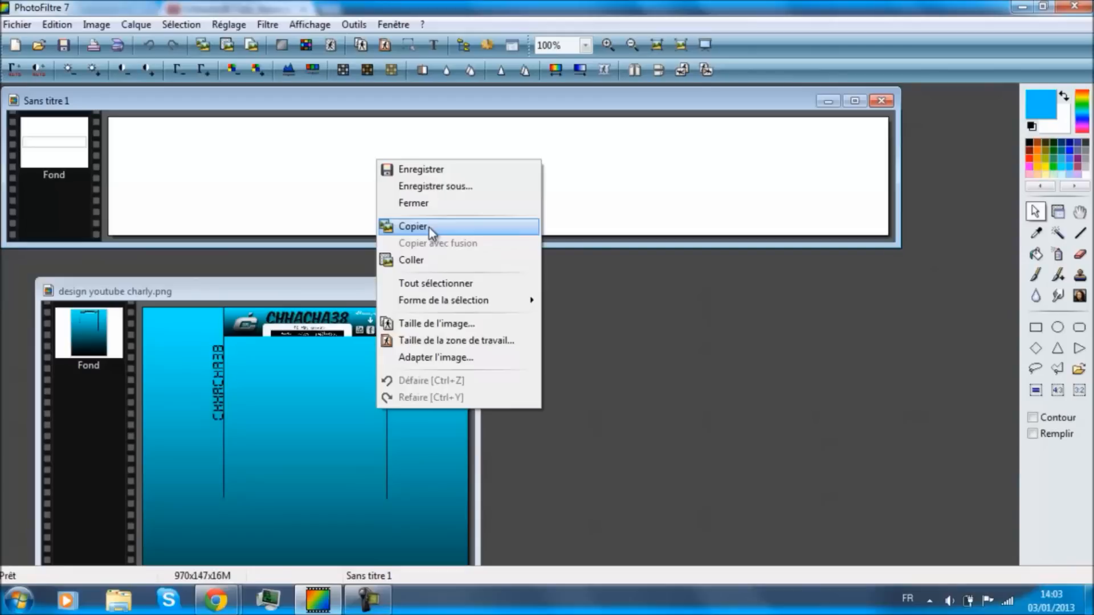
left_click(412, 263)
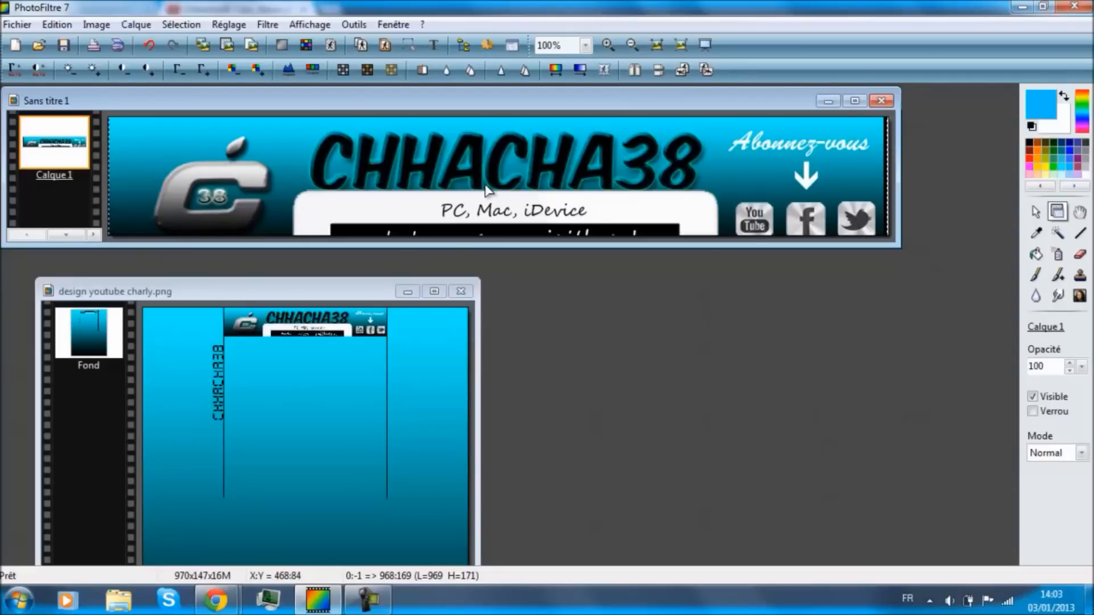
Step: Shift the pasted banner layer up about 20 pixels and close the original design image
key("Up")
key("Up")
key("Up")
key("Up")
key("Up")
left_click_drag(577, 217, 577, 203)
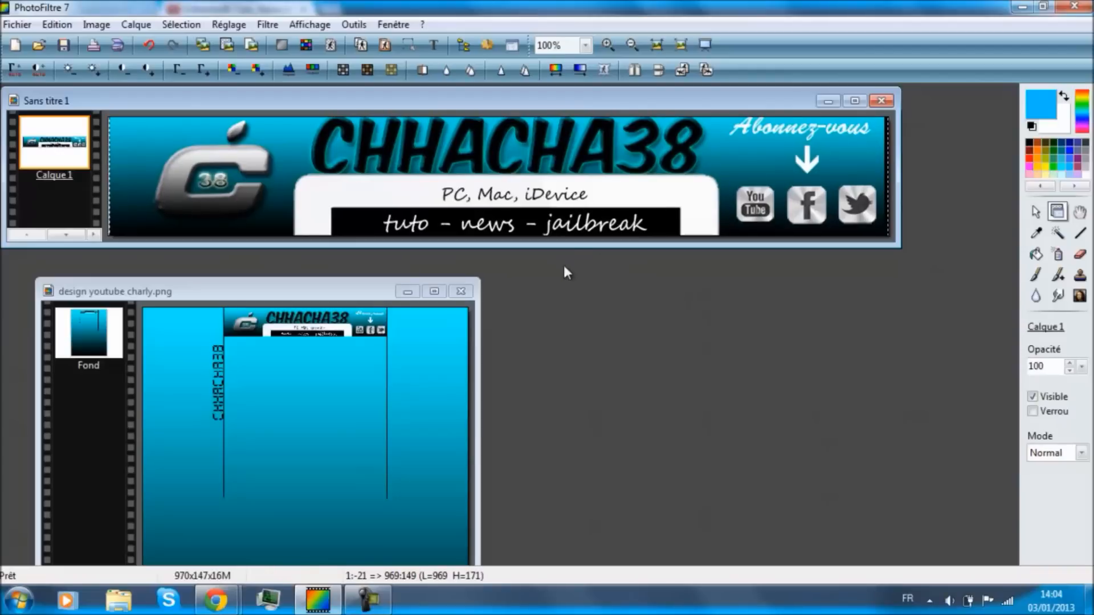
left_click(461, 291)
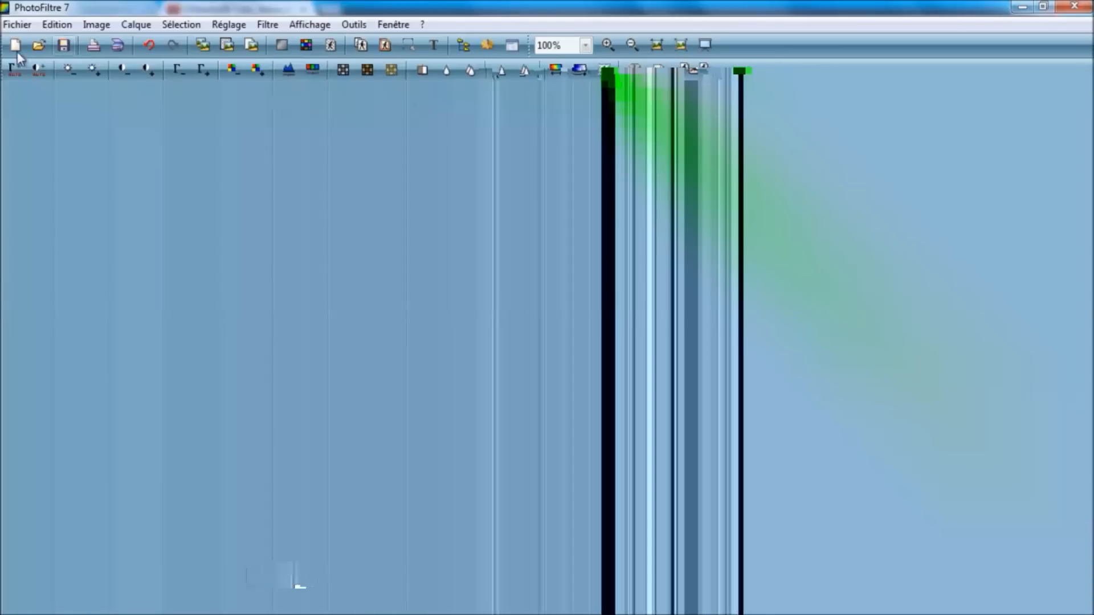
Step: Save the banner to the desktop as a standard-format JPEG named background youtube with compression 90, and close PhotoFiltre
left_click(17, 24)
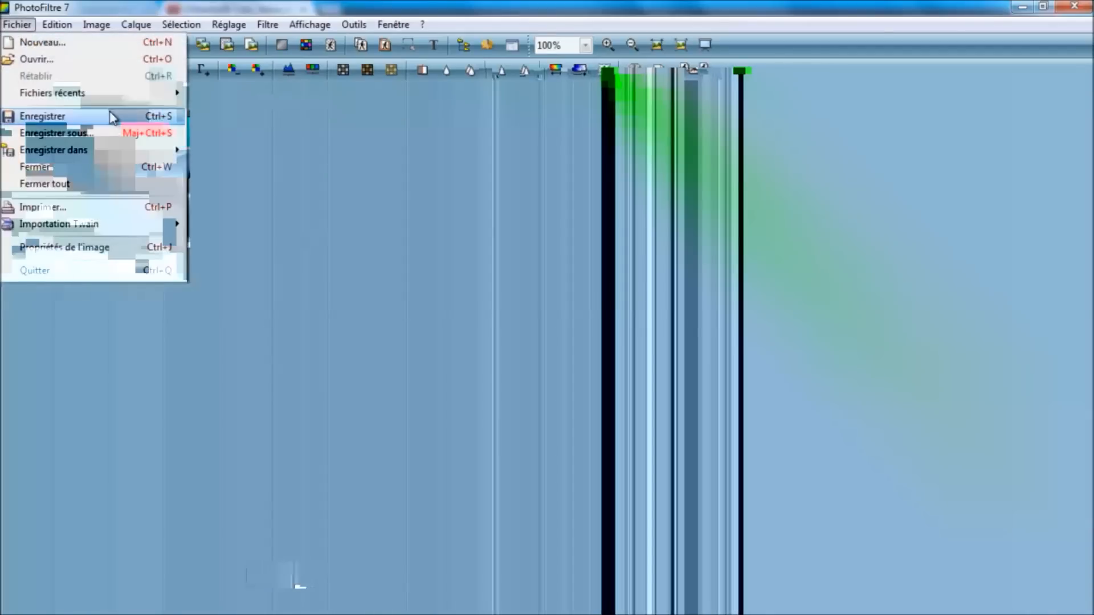
left_click(101, 138)
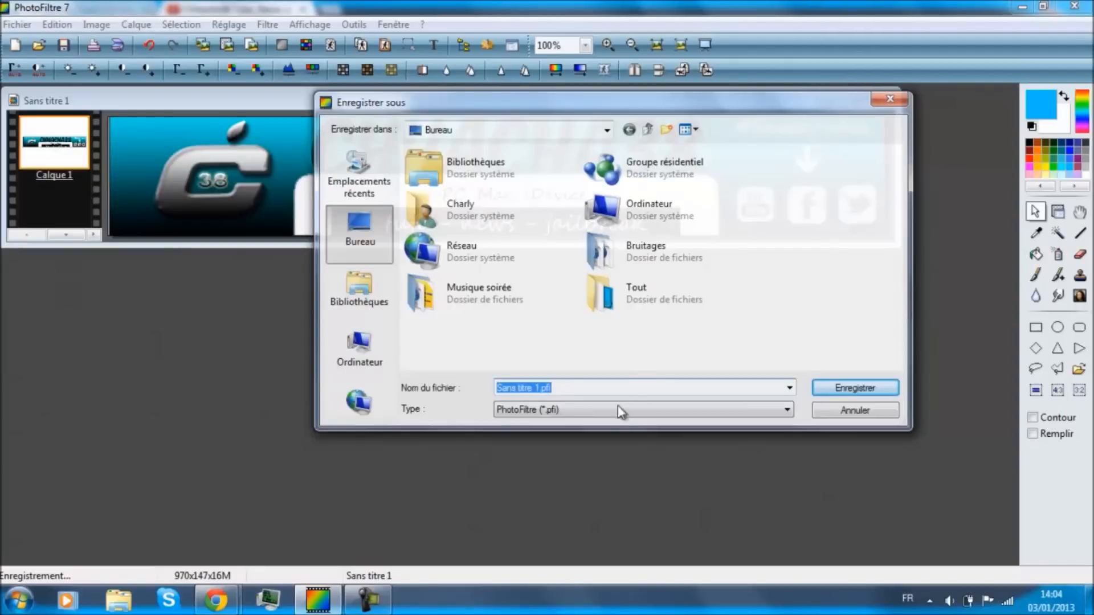
left_click(621, 410)
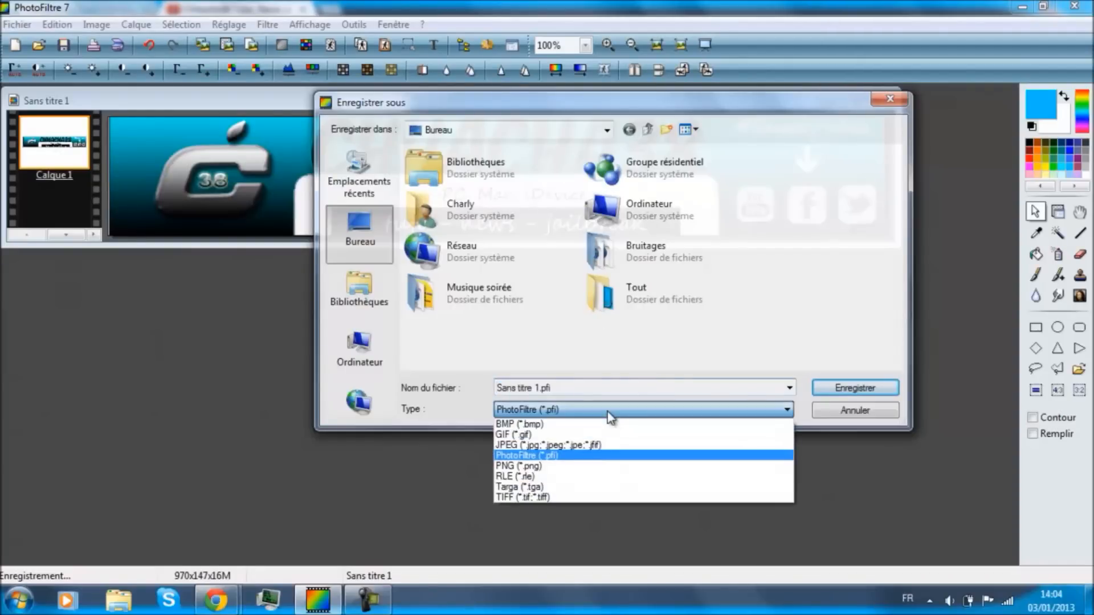
left_click(596, 444)
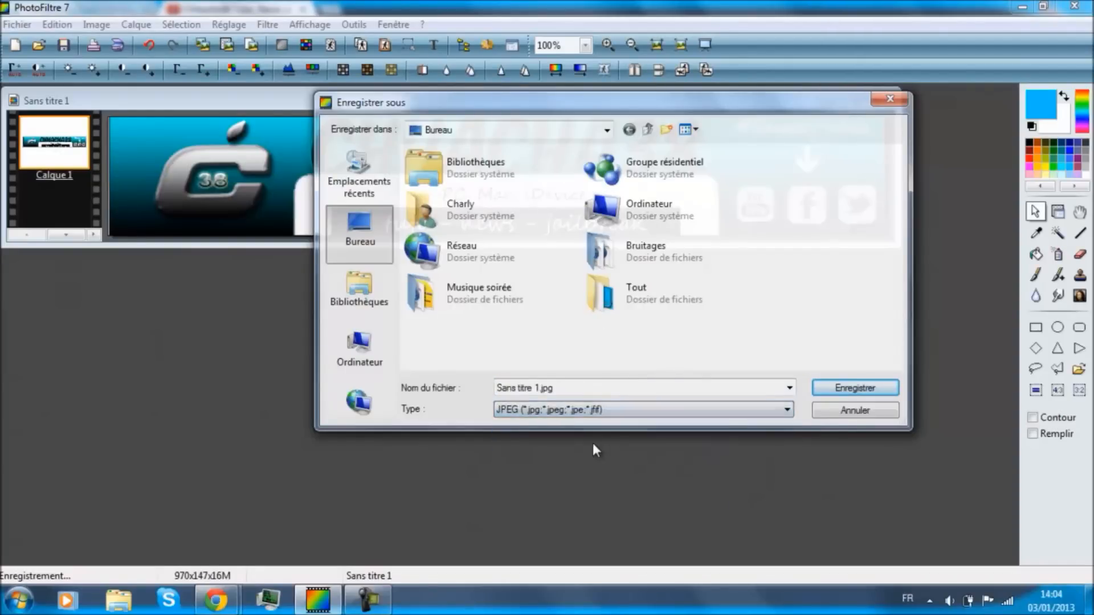
left_click(575, 388)
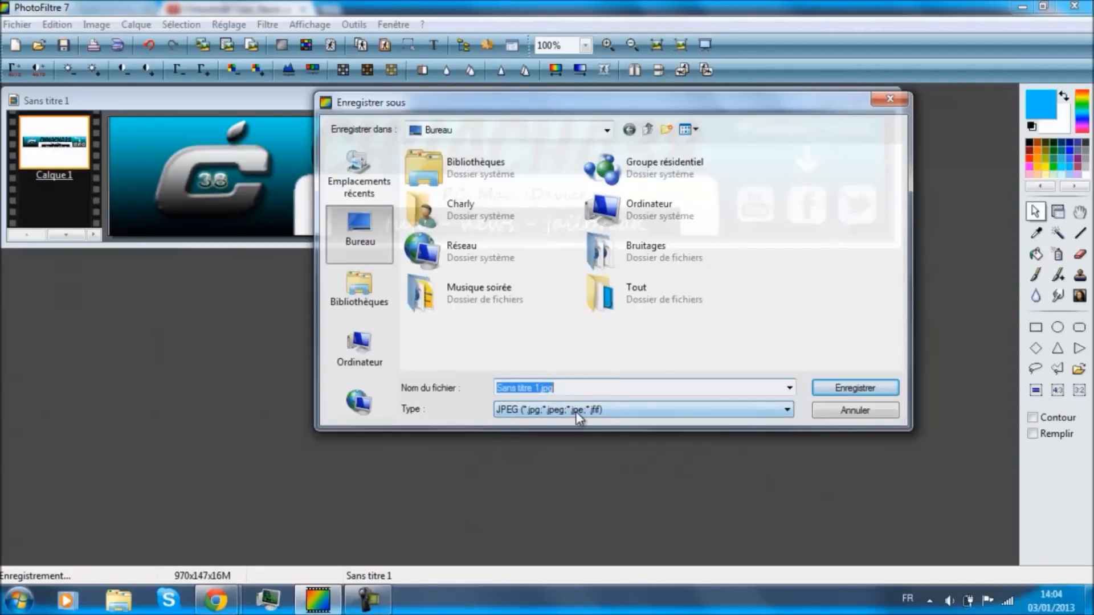
type("background youtube")
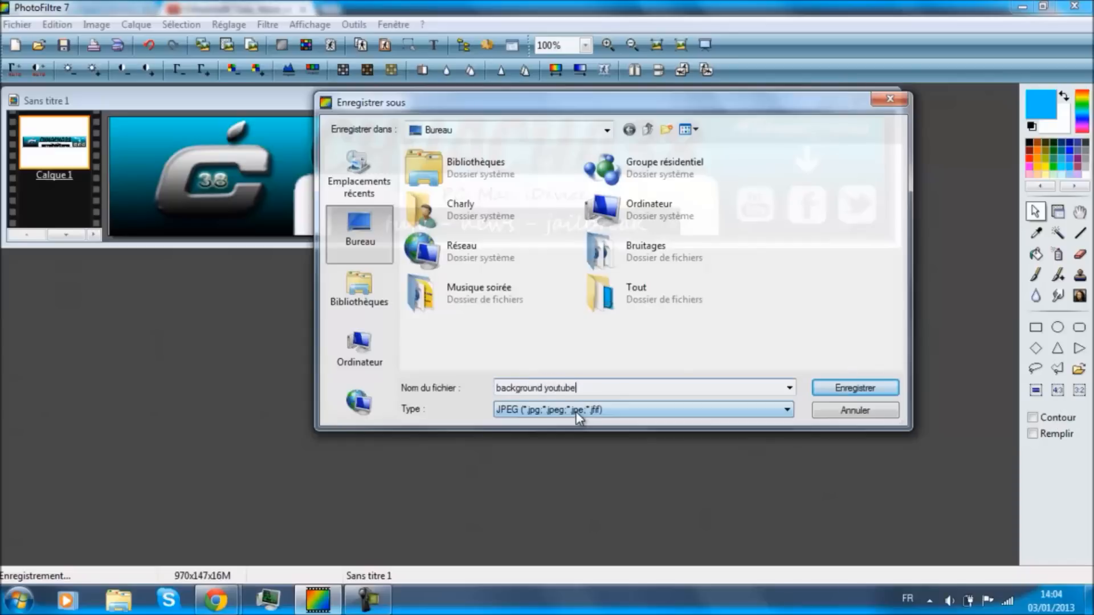
key("Return")
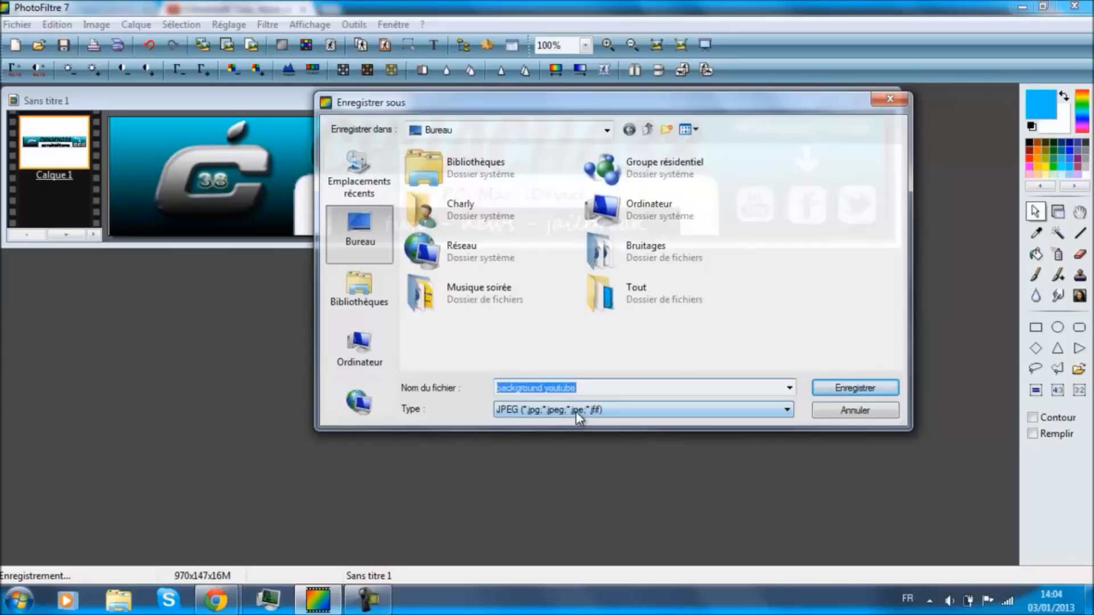
left_click(596, 346)
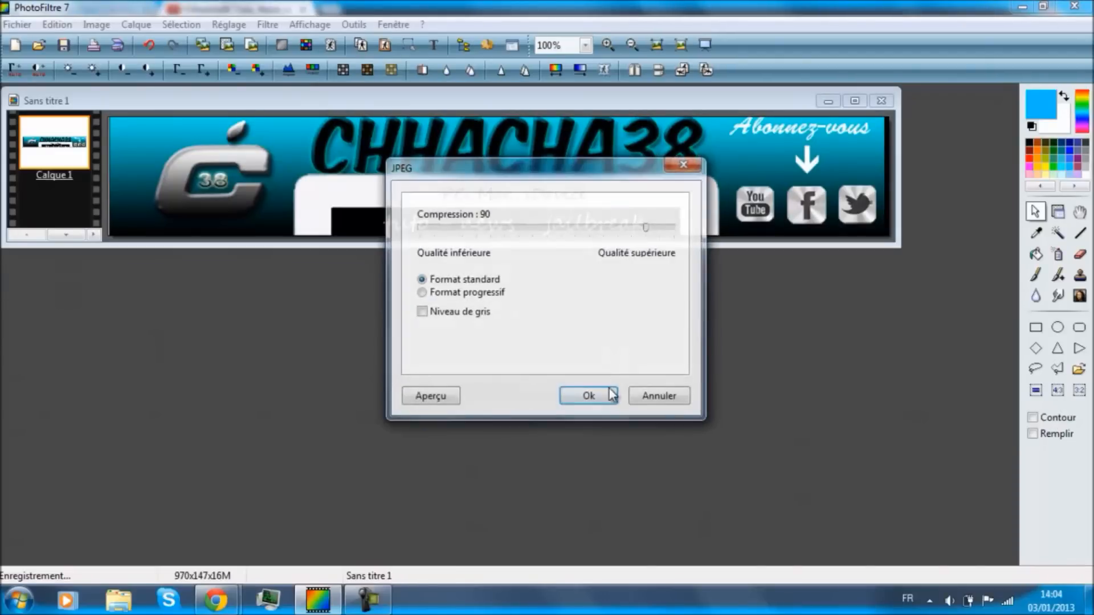
left_click(609, 392)
left_click(1074, 6)
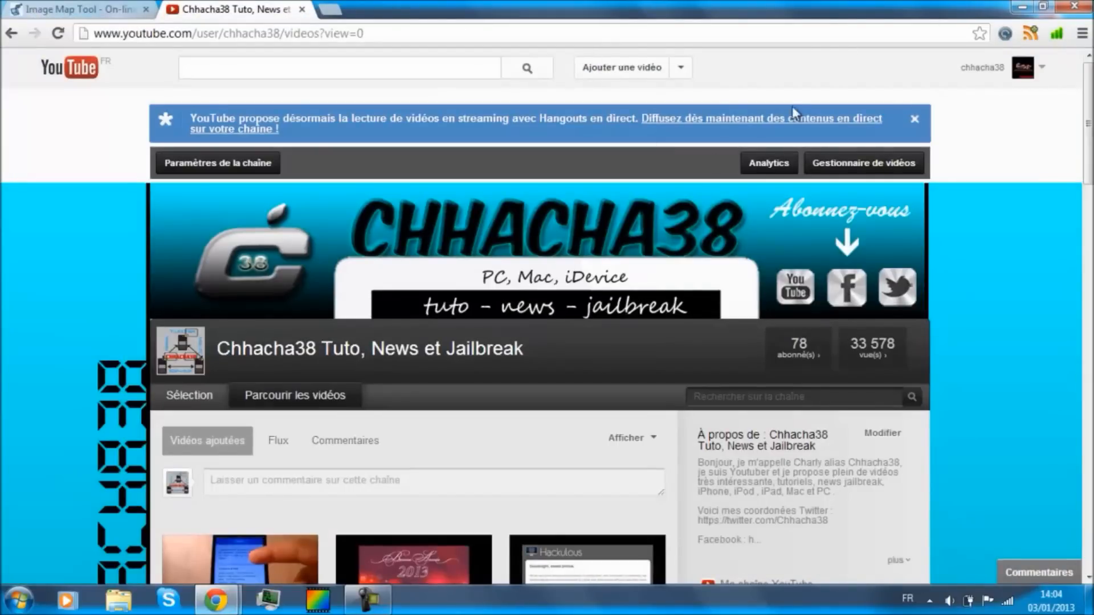
Step: On image-maps.com, choose background youtube.jpg from the desktop as the image to map
left_click(100, 14)
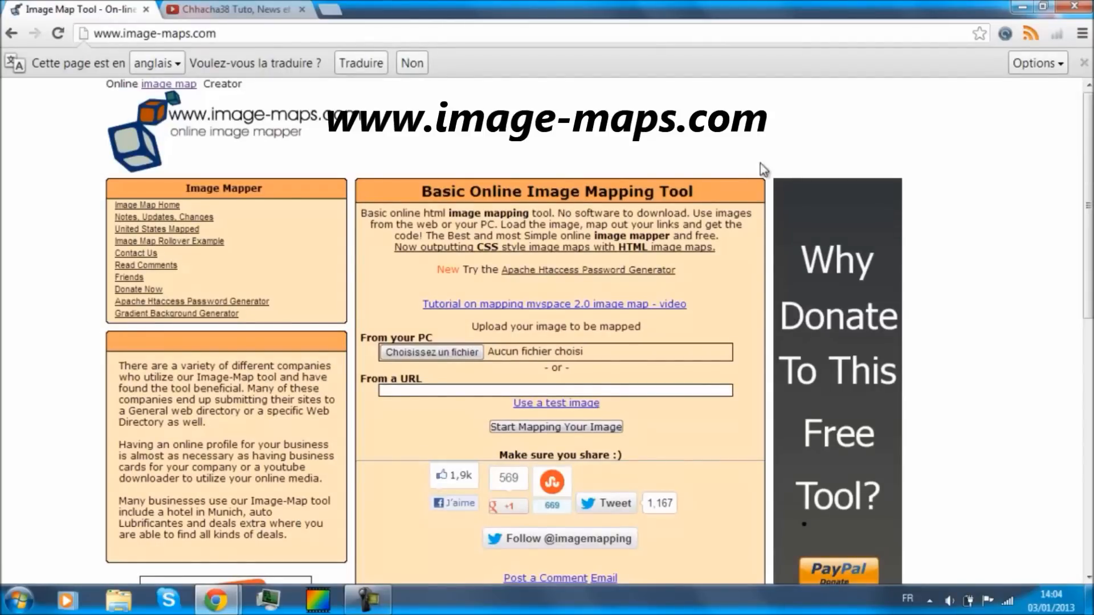
scroll(1087, 216, "down", 1)
scroll(1087, 228, "down", 1)
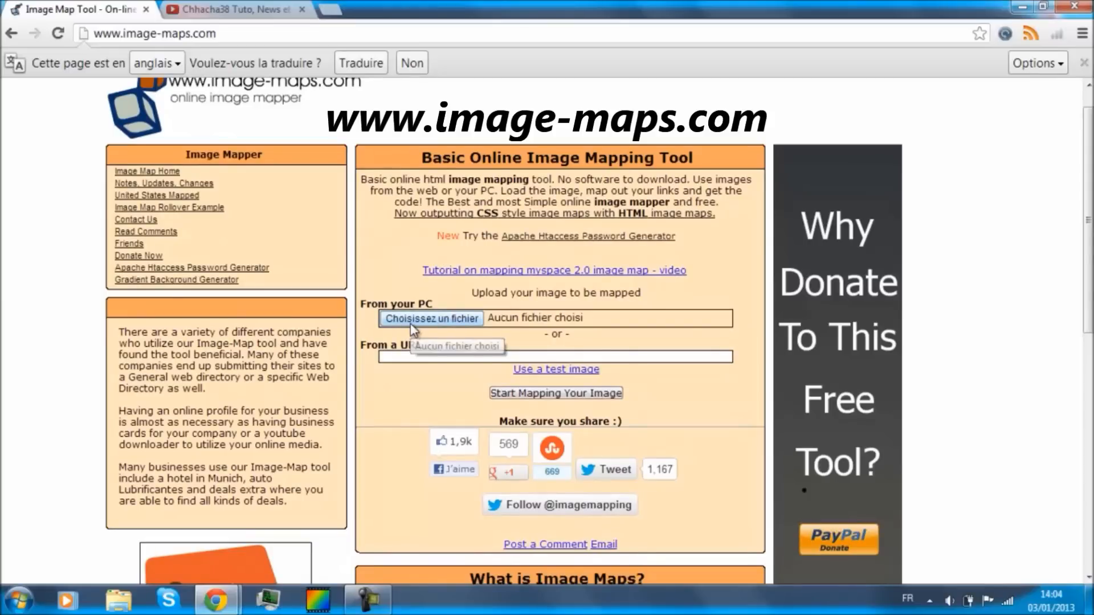
left_click(427, 320)
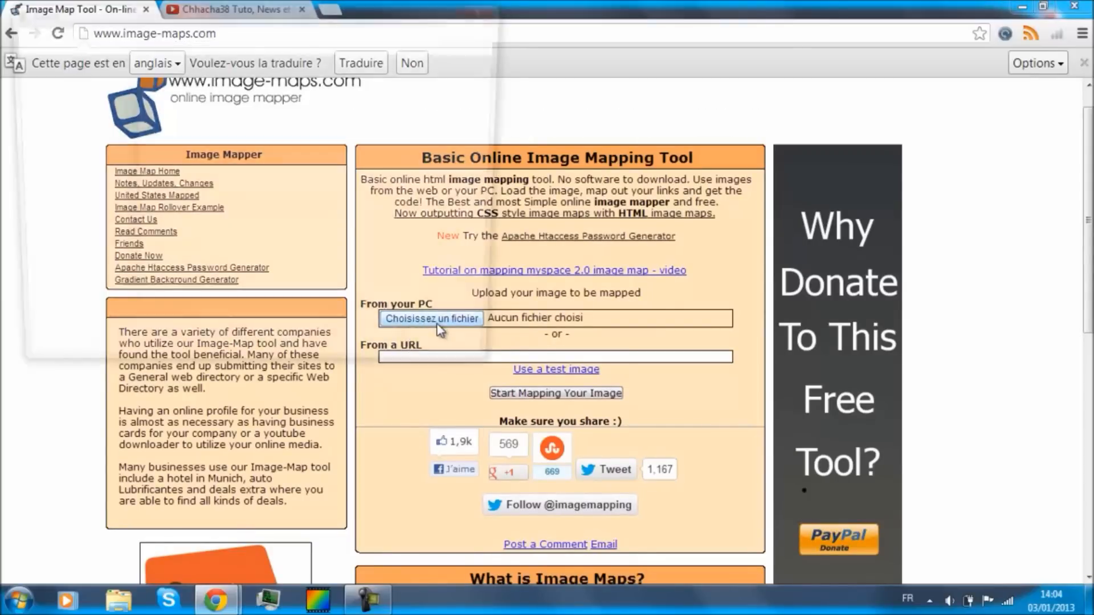
left_click_drag(498, 150, 502, 105)
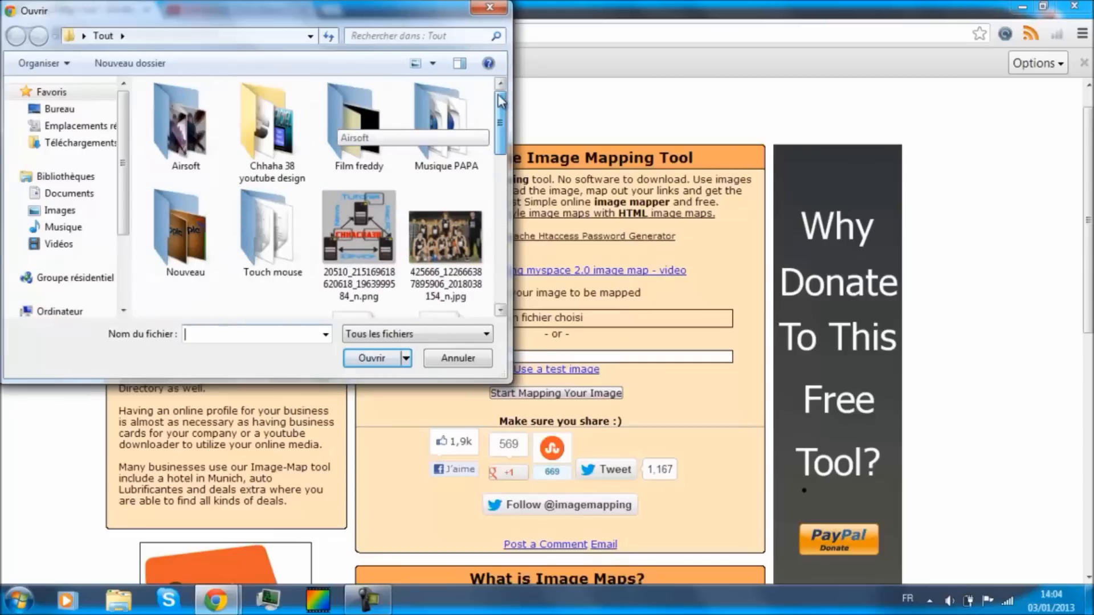
left_click(57, 113)
left_click_drag(498, 217, 500, 257)
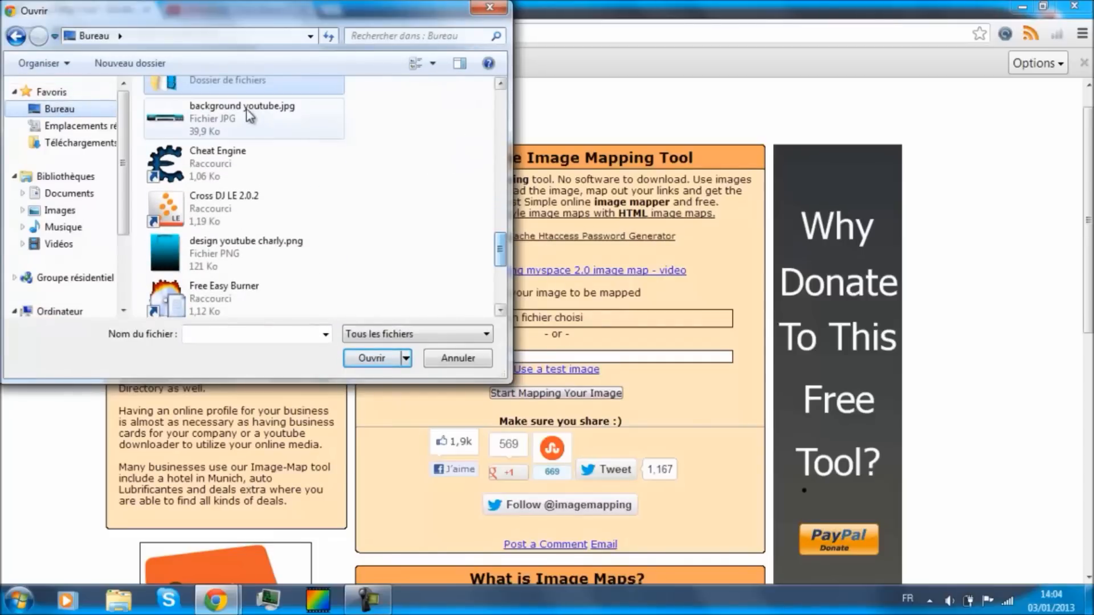
double_click(285, 121)
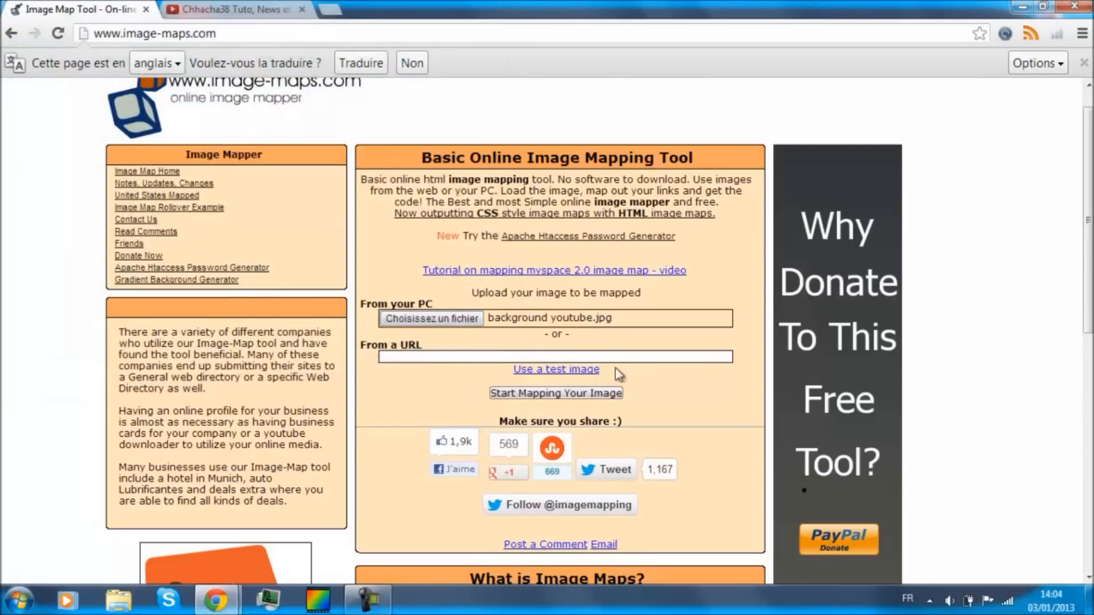
Step: Upload the chosen image for mapping and fit a rectangular map area over the banner's YouTube icon
left_click(562, 394)
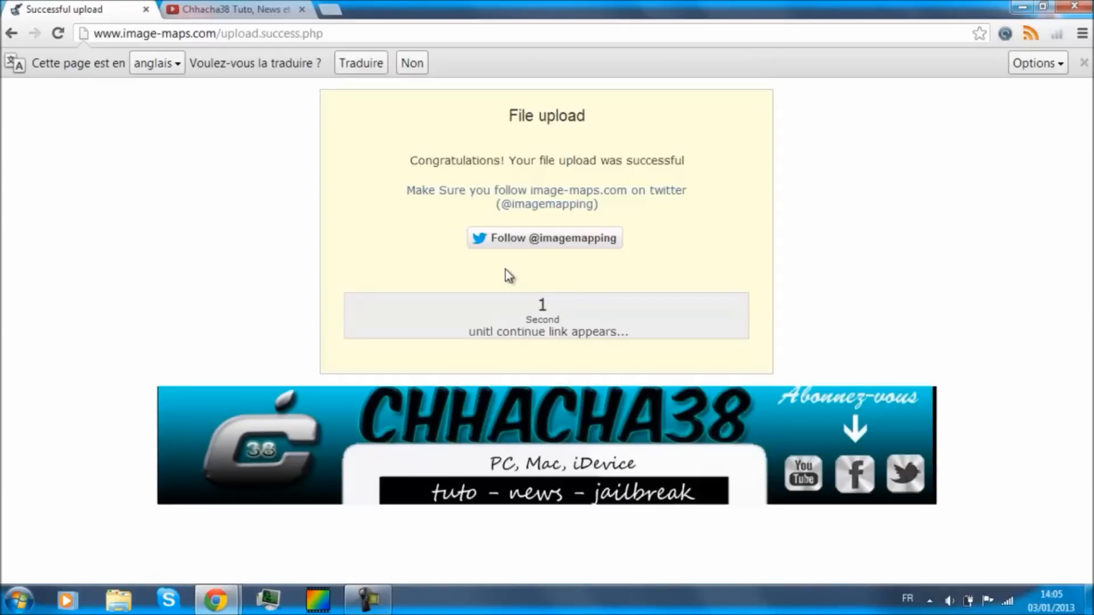
left_click(529, 283)
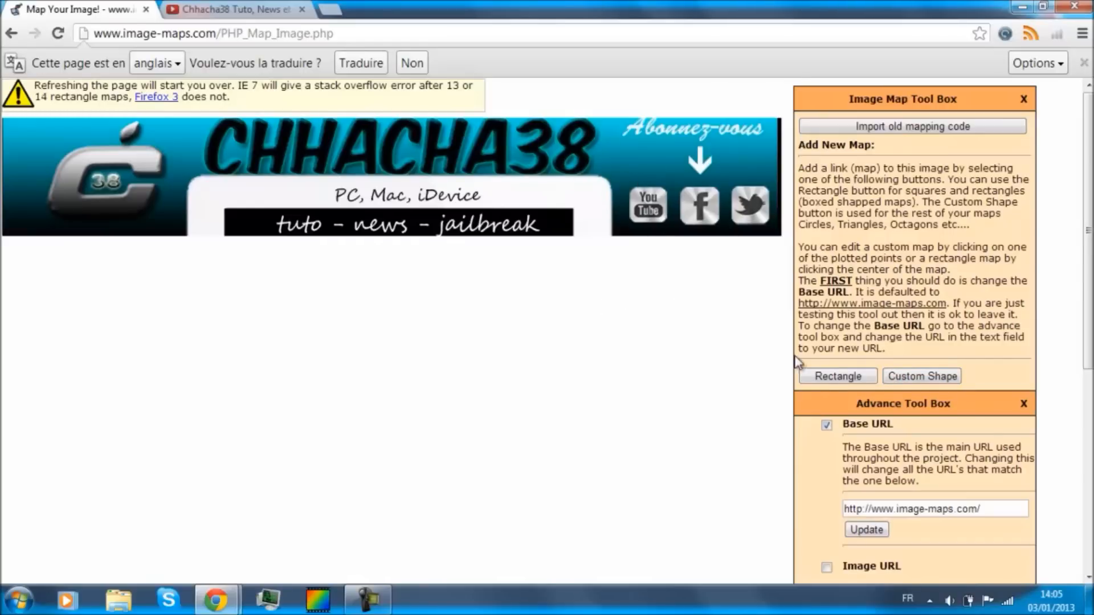
left_click(832, 376)
left_click_drag(25, 153, 624, 204)
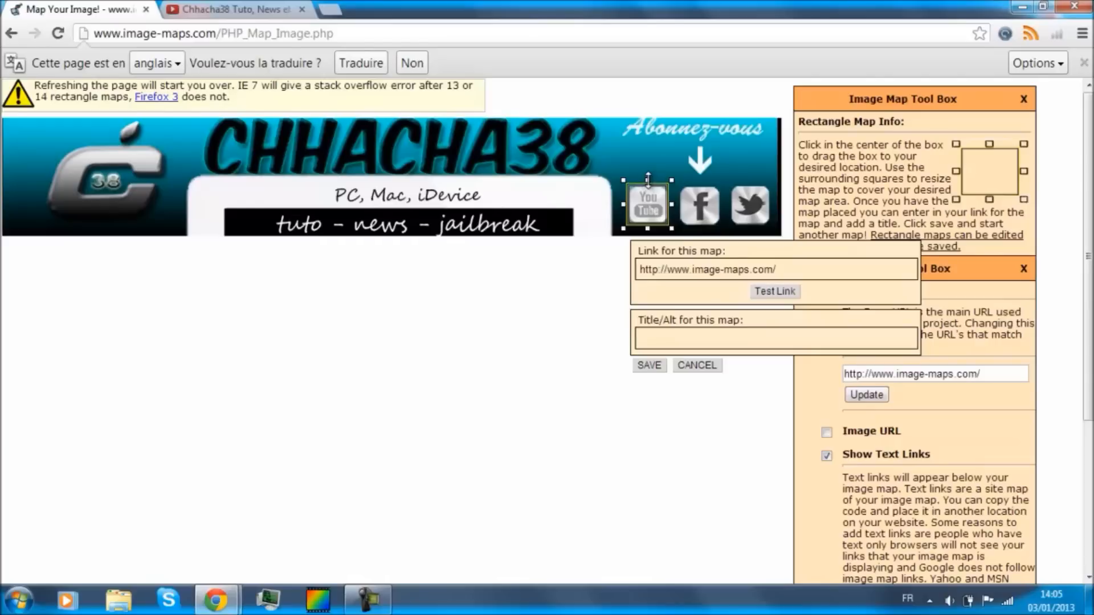
mouse_move(672, 204)
left_mouse_down()
mouse_move(648, 178)
mouse_move(621, 203)
mouse_move(648, 230)
mouse_move(676, 204)
left_mouse_up()
Step: Replace the YouTube area's default link with the address copied from the open YouTube channel page, and save the area
left_click_drag(781, 273, 610, 279)
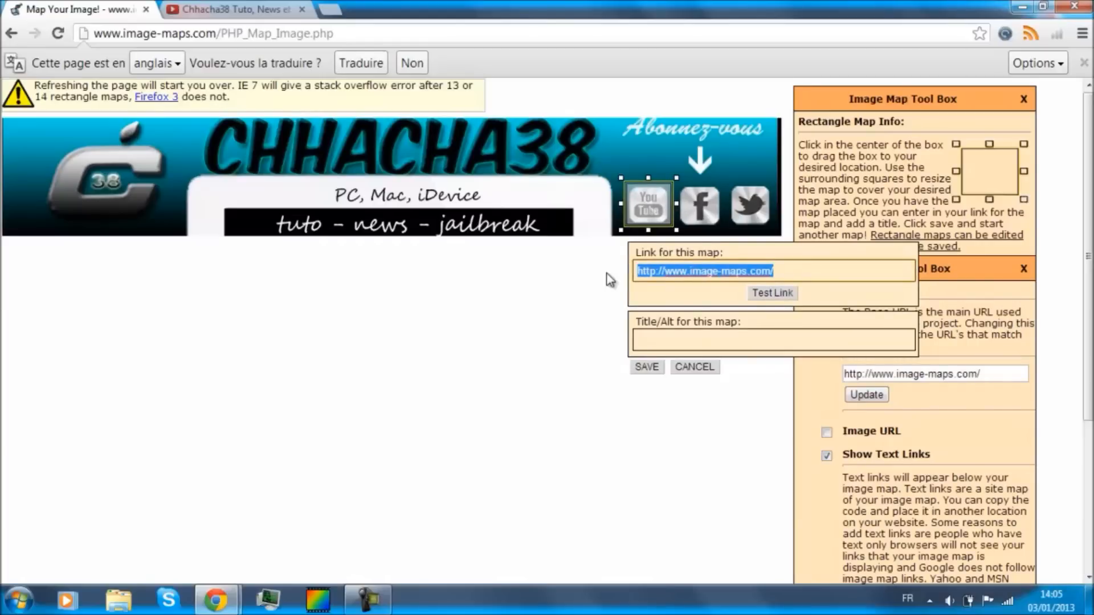
key("BackSpace")
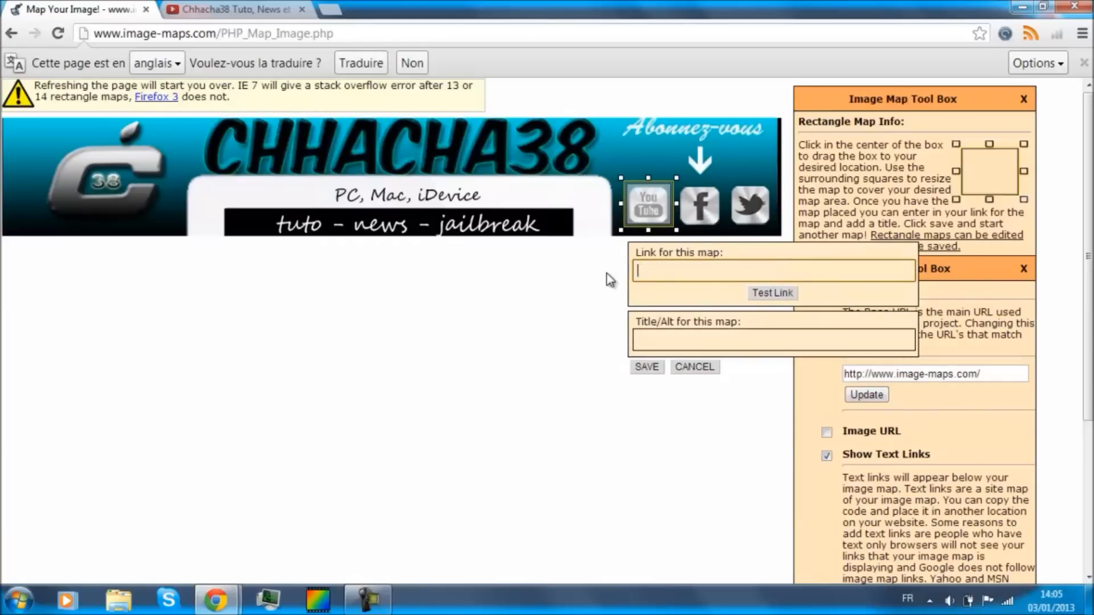
left_click(239, 10)
left_click_drag(317, 33, 94, 33)
right_click(123, 34)
left_click(163, 87)
left_click(104, 8)
right_click(658, 276)
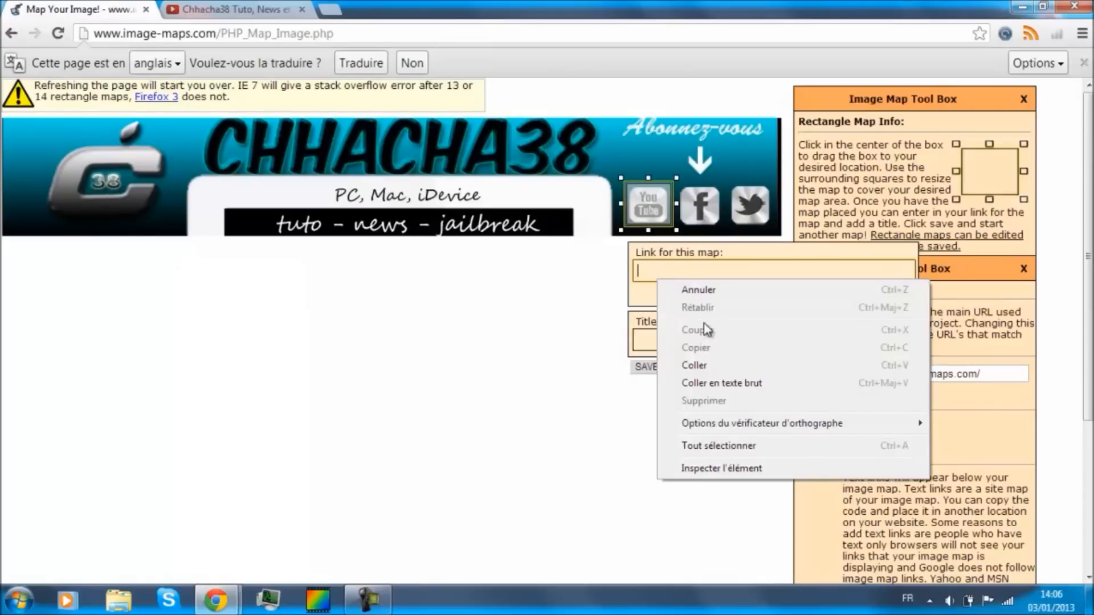
left_click(705, 366)
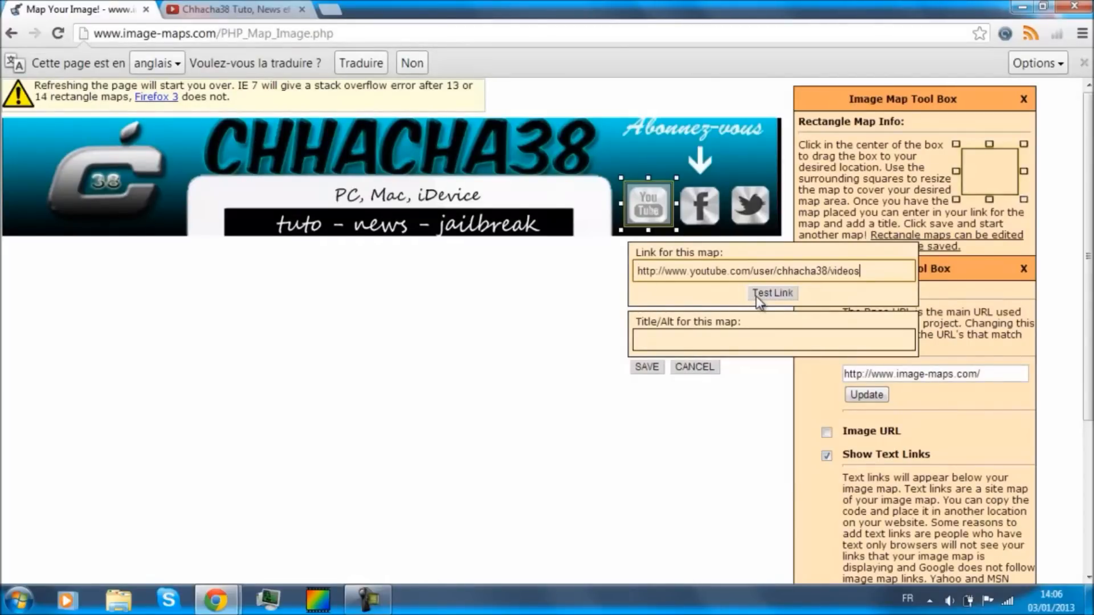
left_click(640, 367)
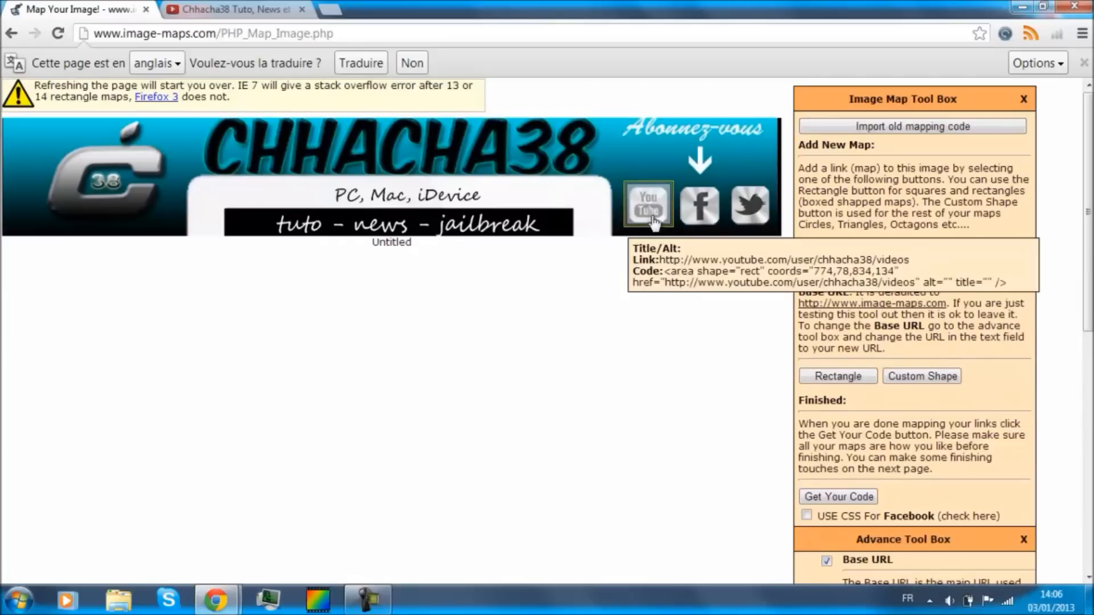
Step: Place a rectangular map area over the banner's Facebook icon and copy the address of the bookmarked Chhacha38 Facebook page
left_click(833, 371)
left_click_drag(32, 147, 696, 203)
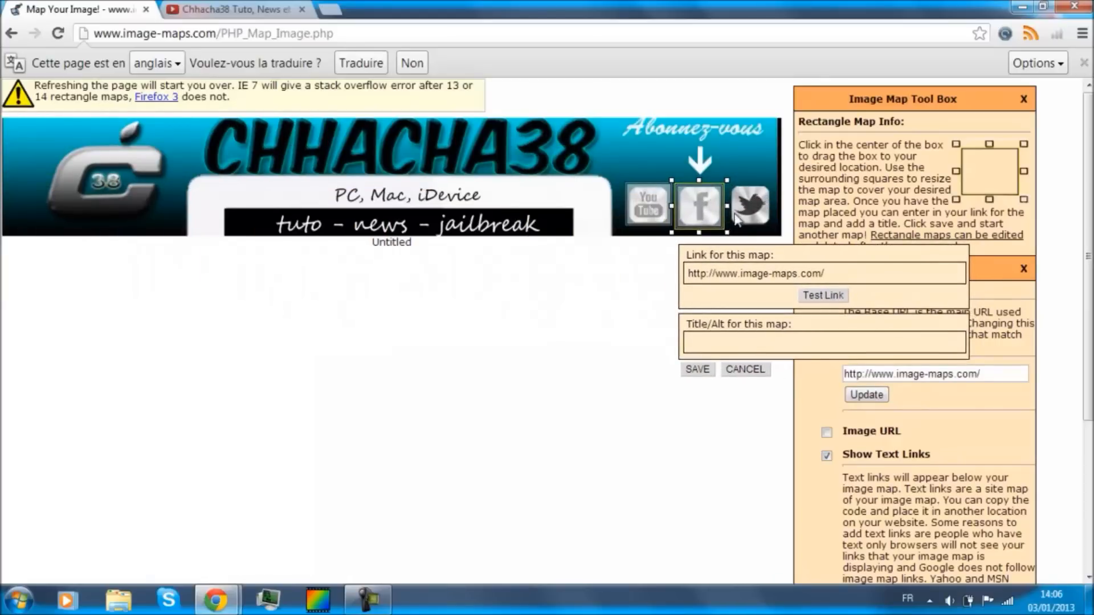
left_click(329, 9)
left_click(122, 68)
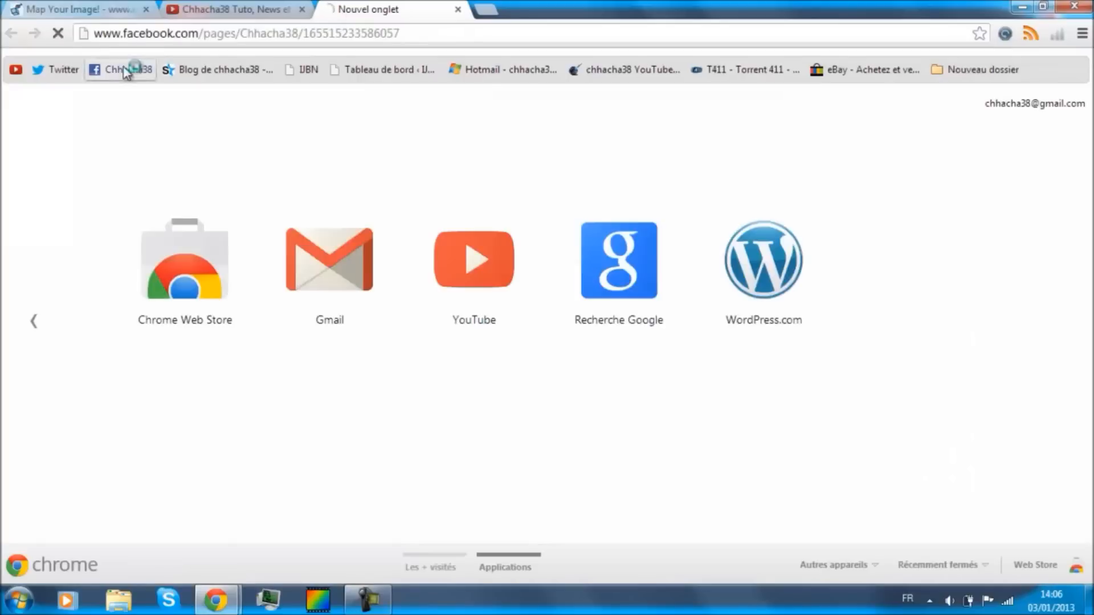
left_click(98, 7)
left_click(377, 7)
left_click(328, 31)
right_click(327, 28)
left_click(377, 80)
Step: Set the copied Facebook page address as the link of the Facebook icon's map area and save it
left_click(48, 7)
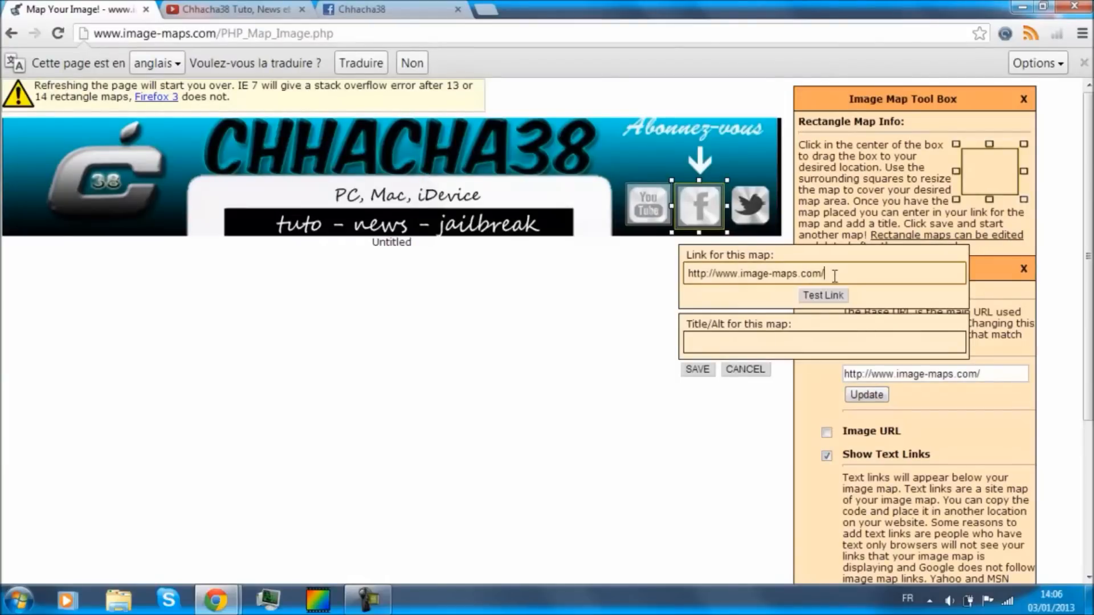
left_click(736, 279)
right_click(735, 283)
left_click(795, 364)
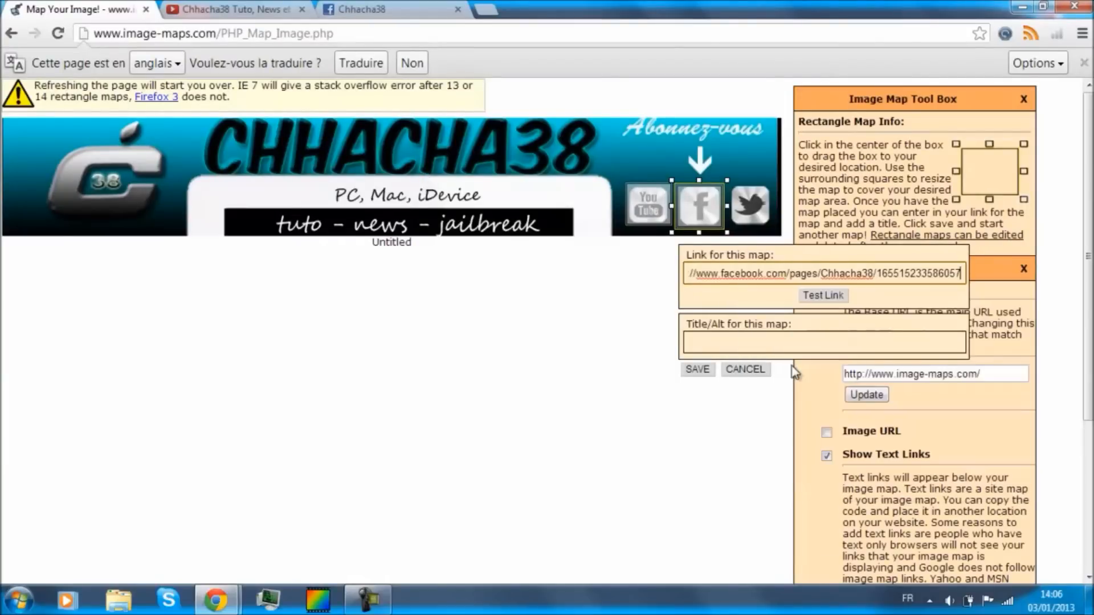
left_click(698, 369)
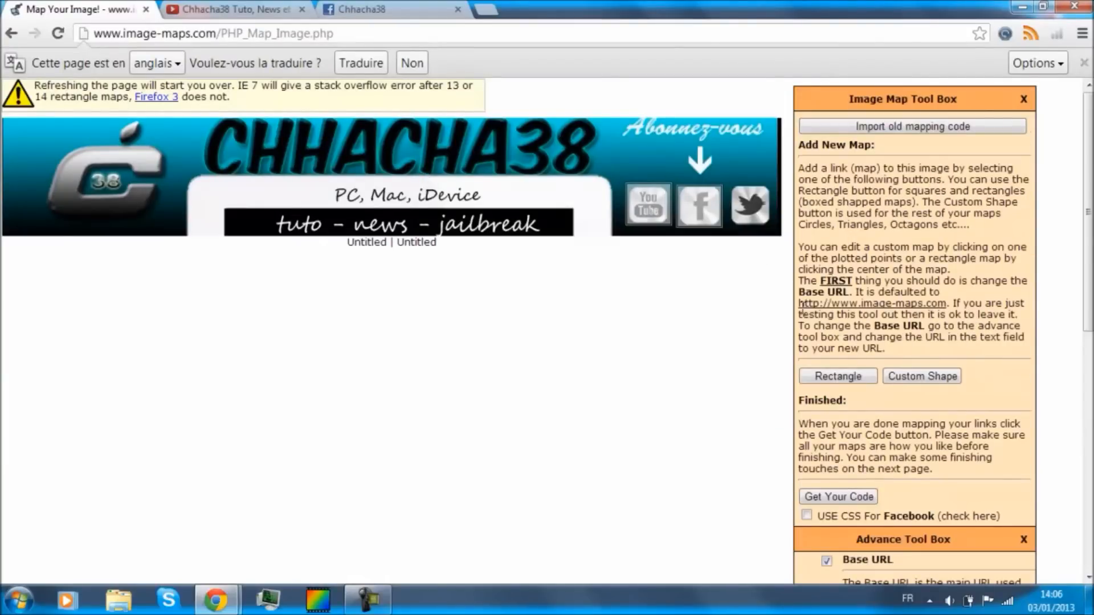
left_click(486, 9)
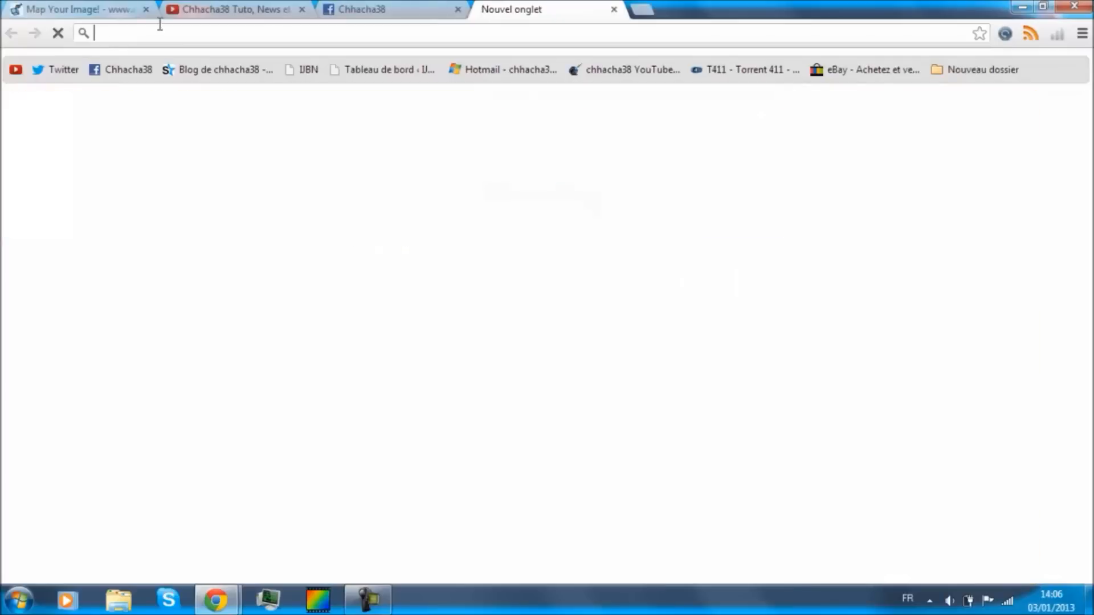
left_click(55, 69)
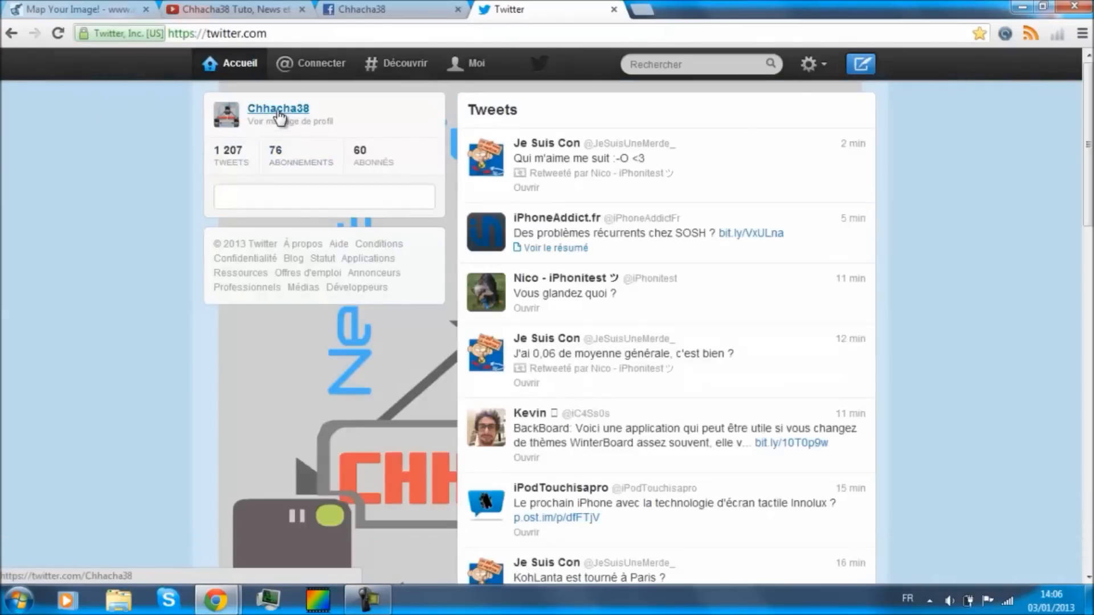
left_click(401, 30)
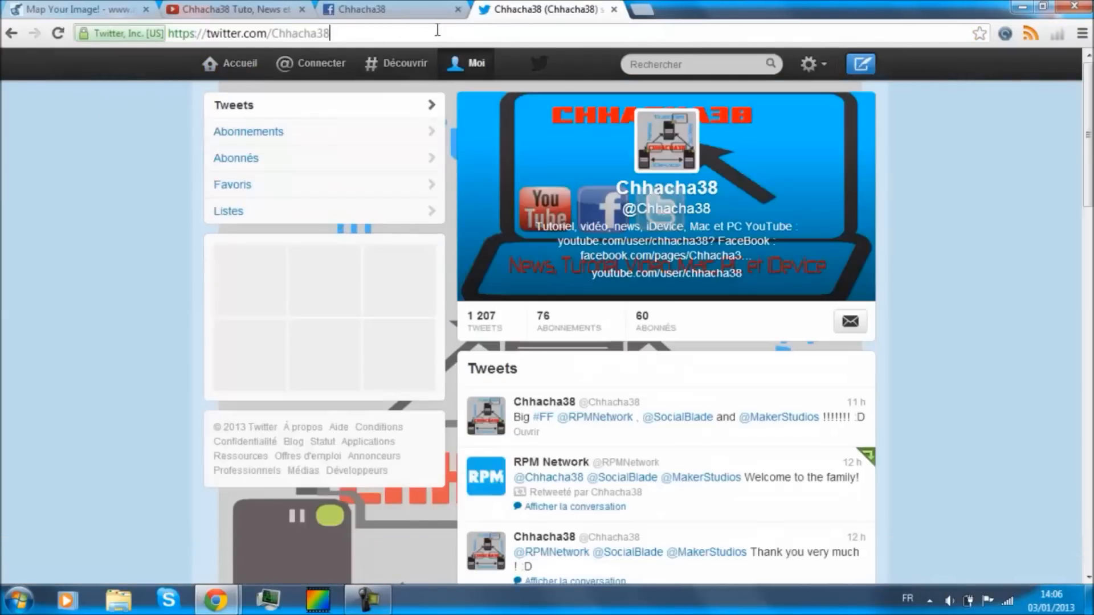
left_click(439, 29)
right_click(437, 30)
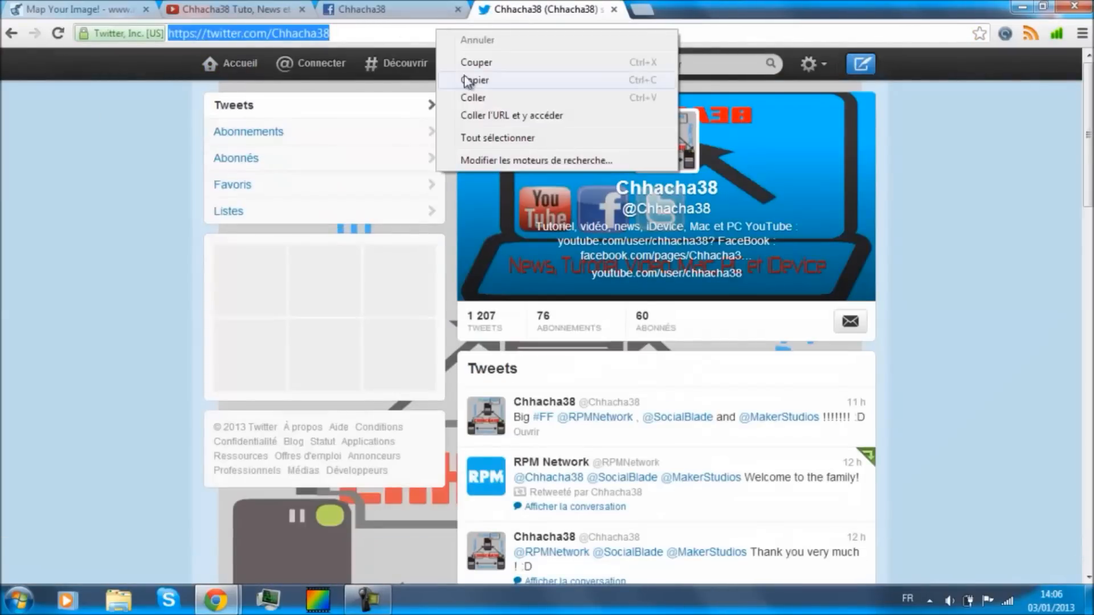
left_click(474, 80)
Step: Add a rectangular map area over the banner's Twitter icon, linked to the copied Twitter profile address, and save it
left_click(80, 9)
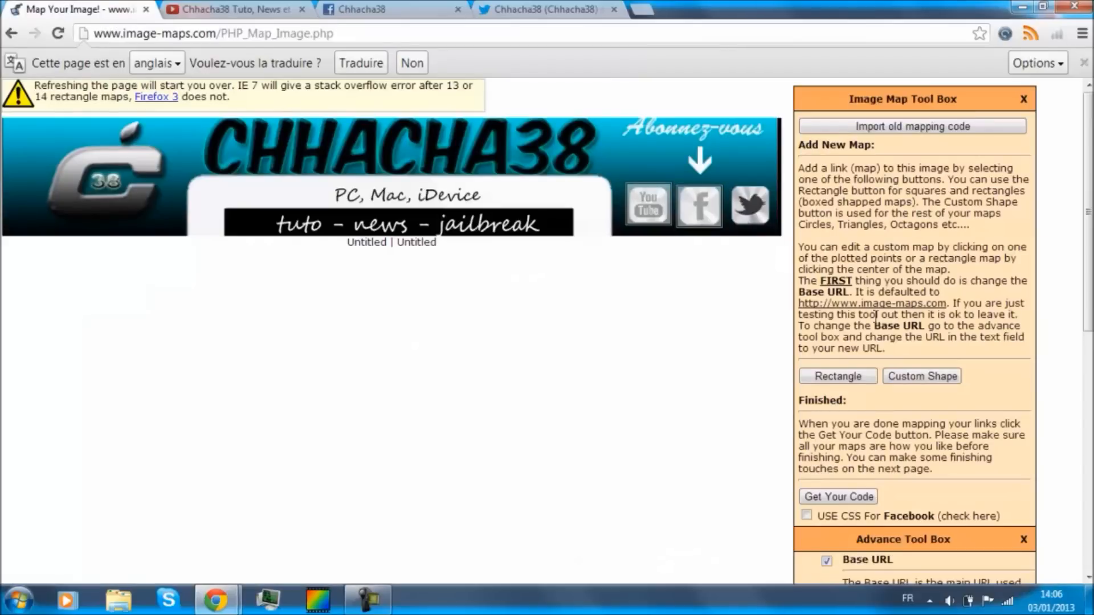
left_click(837, 376)
left_click_drag(35, 137, 758, 199)
triple_click(796, 272)
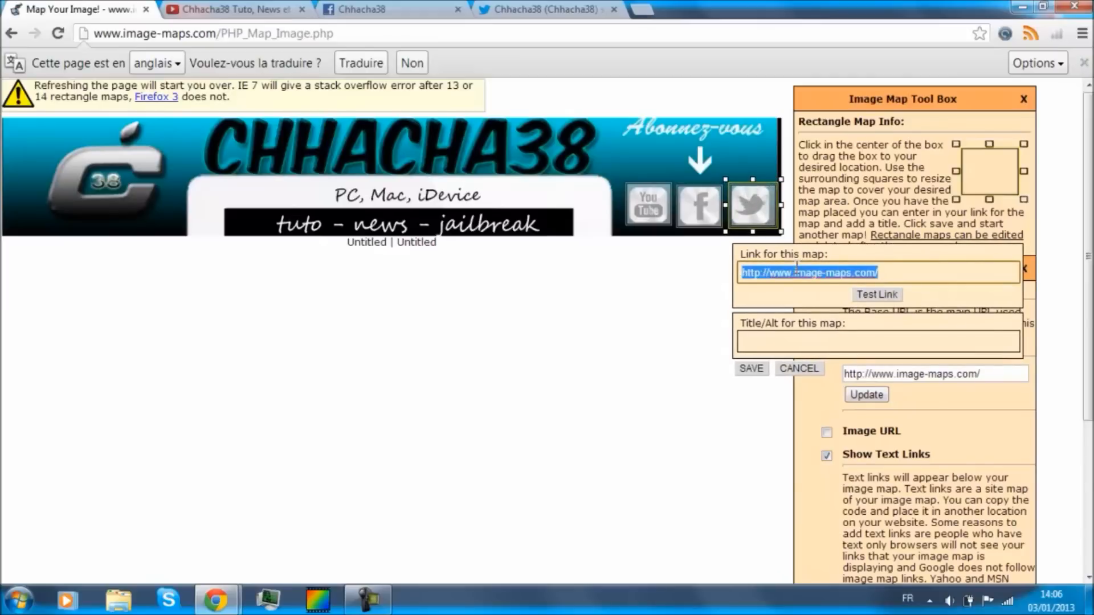
right_click(796, 269)
left_click(833, 352)
left_click(749, 369)
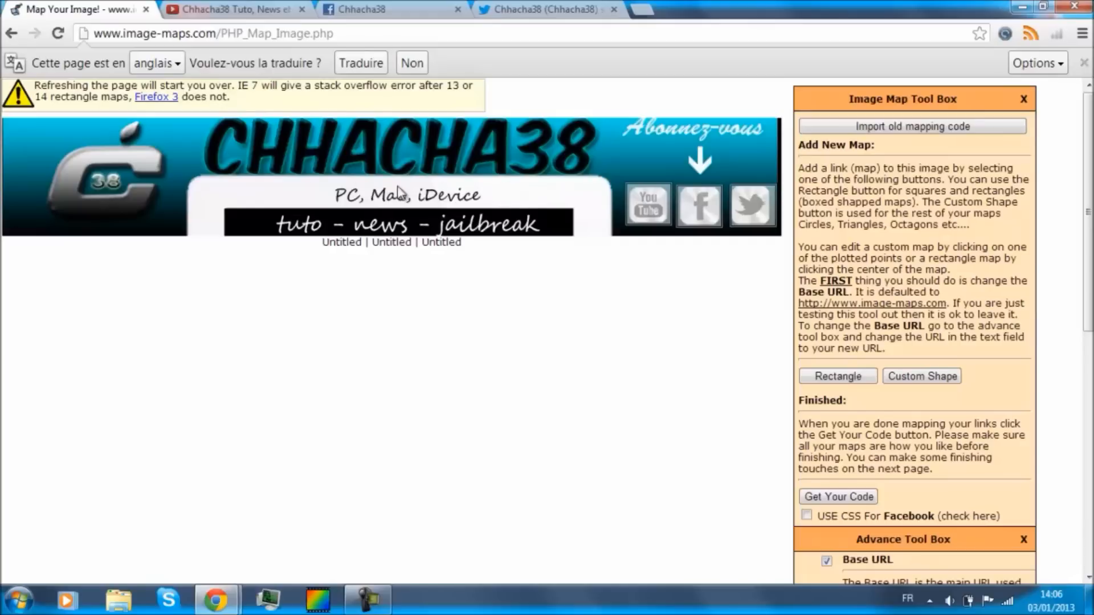
Step: Generate the code for the finished image map and display its HTML version
mouse_move(636, 225)
left_click(830, 499)
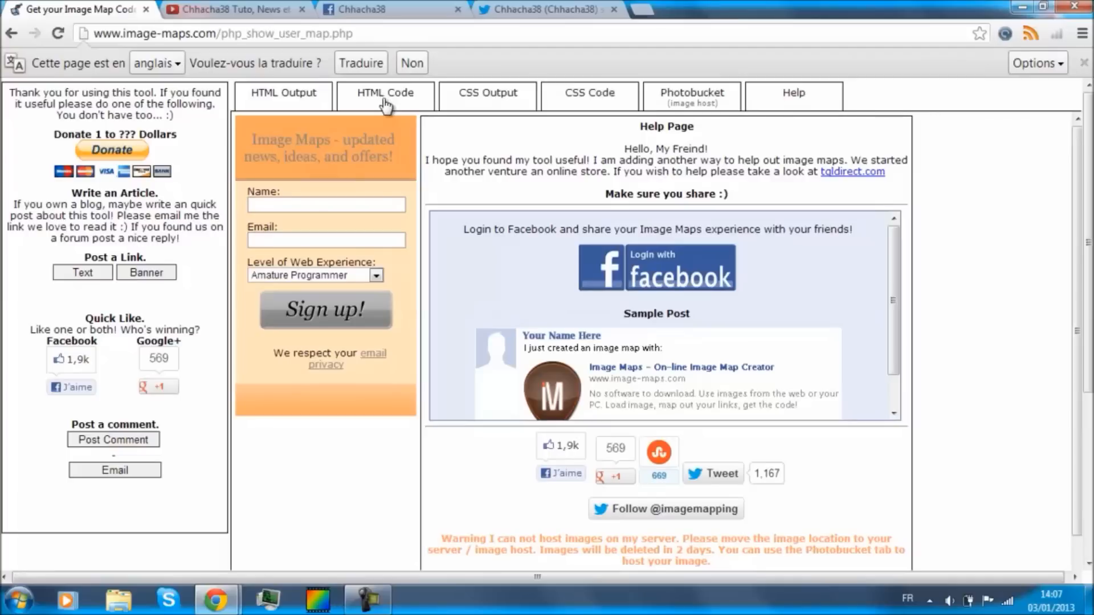
left_click(385, 103)
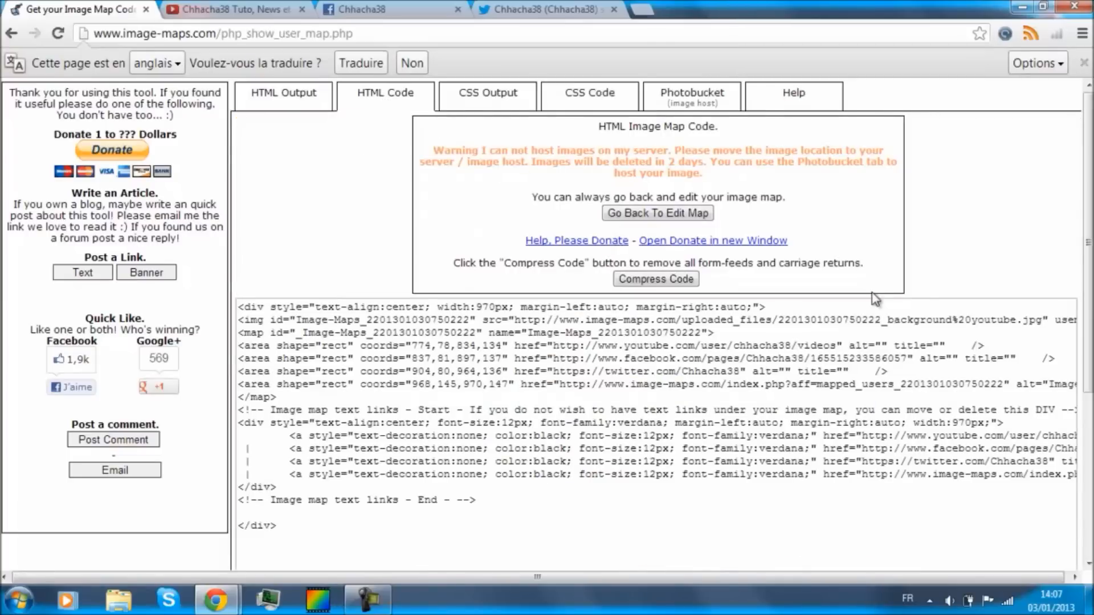
Step: Copy the part of the HTML code from the opening map tag through the closing map tag
scroll(1071, 270, "down", 2)
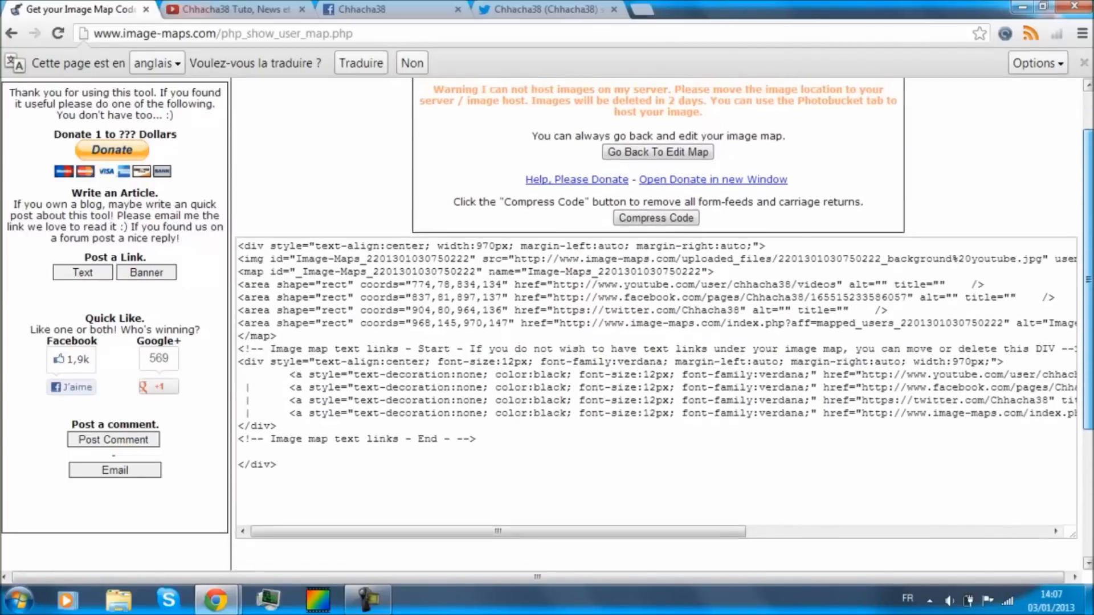
left_click_drag(455, 535, 403, 491)
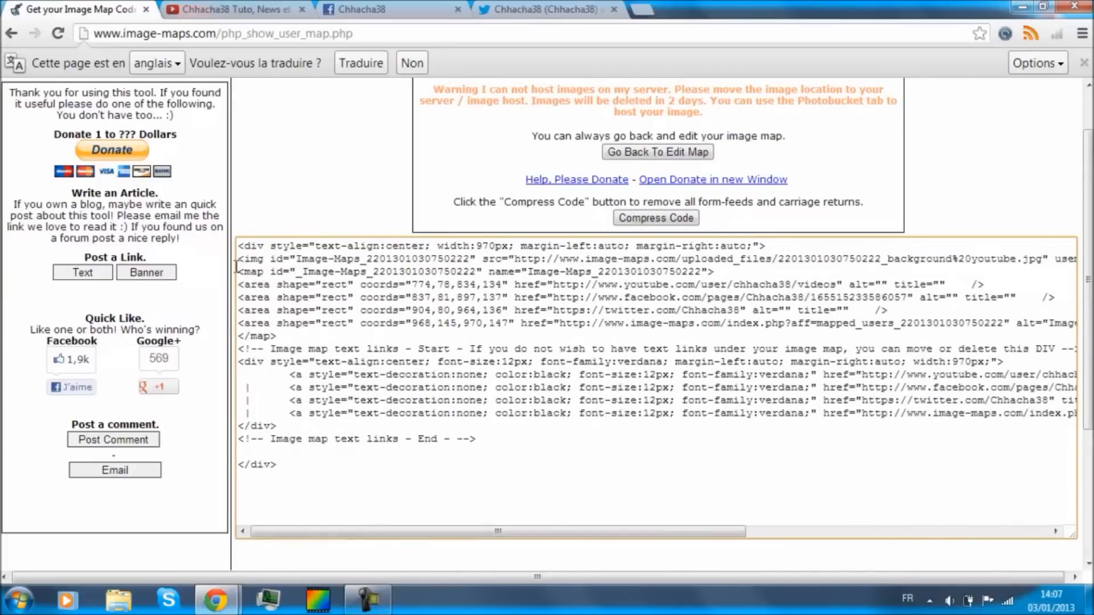
left_click(277, 297)
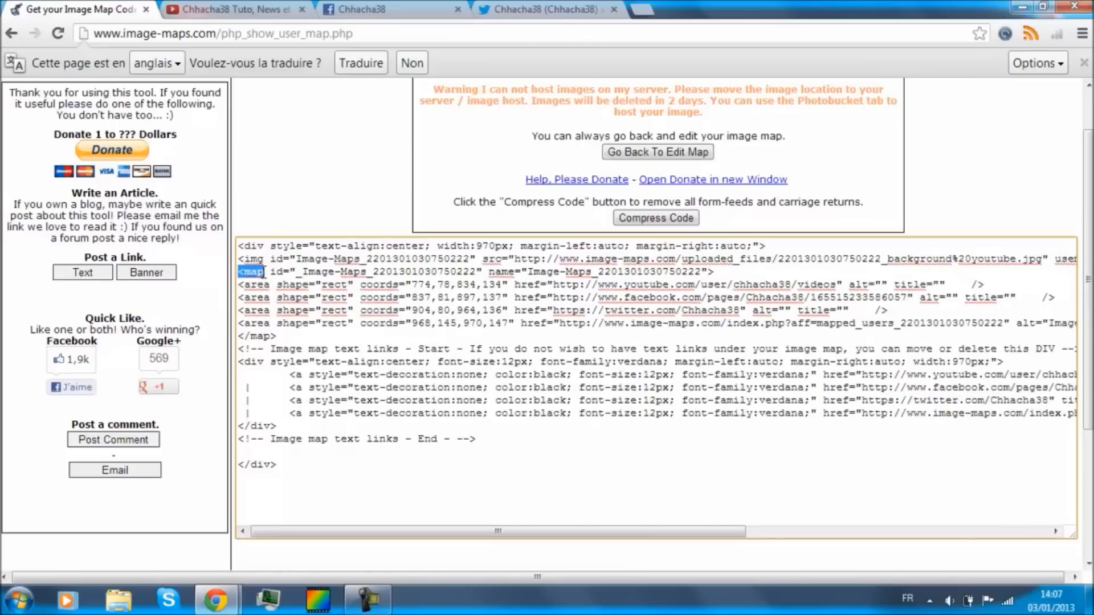
left_click(272, 295)
left_click(272, 310)
left_click(279, 337)
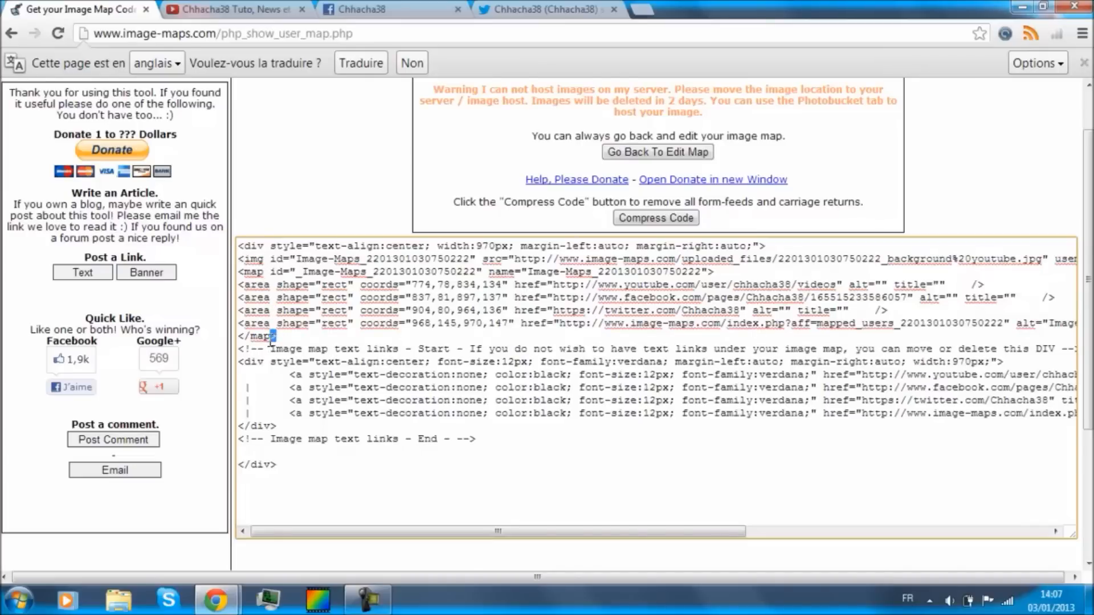
left_click(283, 338)
left_click_drag(268, 320, 233, 274)
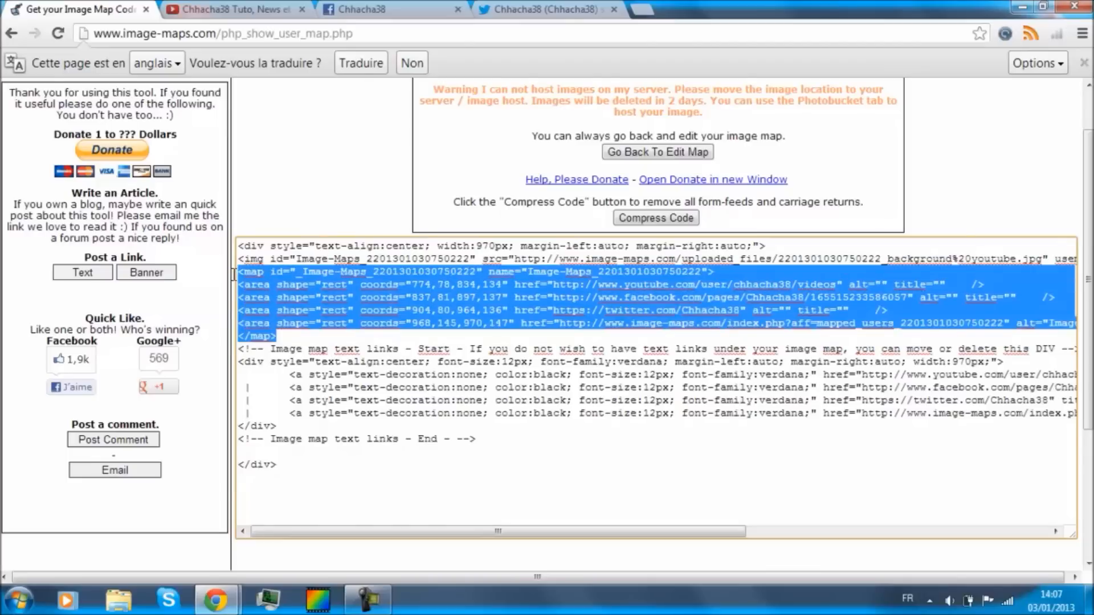
right_click(274, 295)
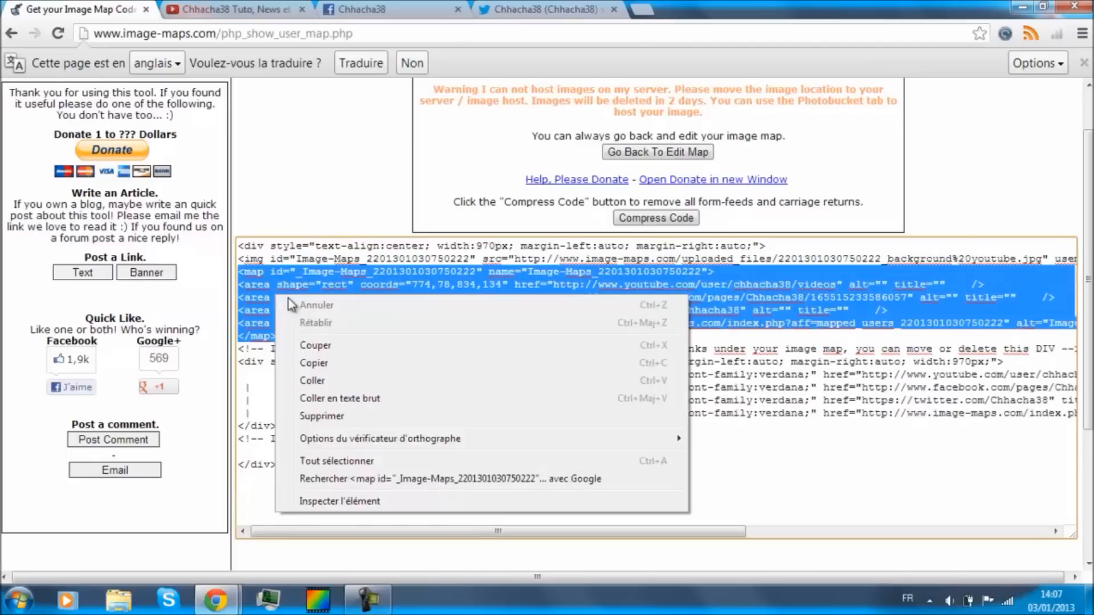
left_click(333, 362)
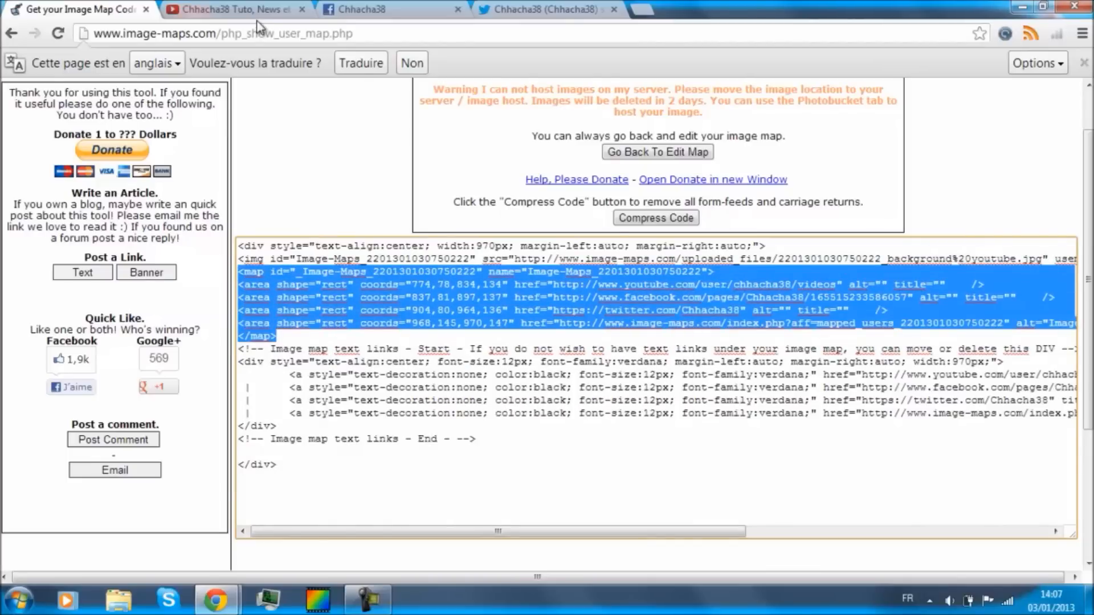
Step: Examine the clickable map code of the banner in the YouTube channel's appearance settings, and return to the channel page
left_click(256, 17)
left_click(222, 169)
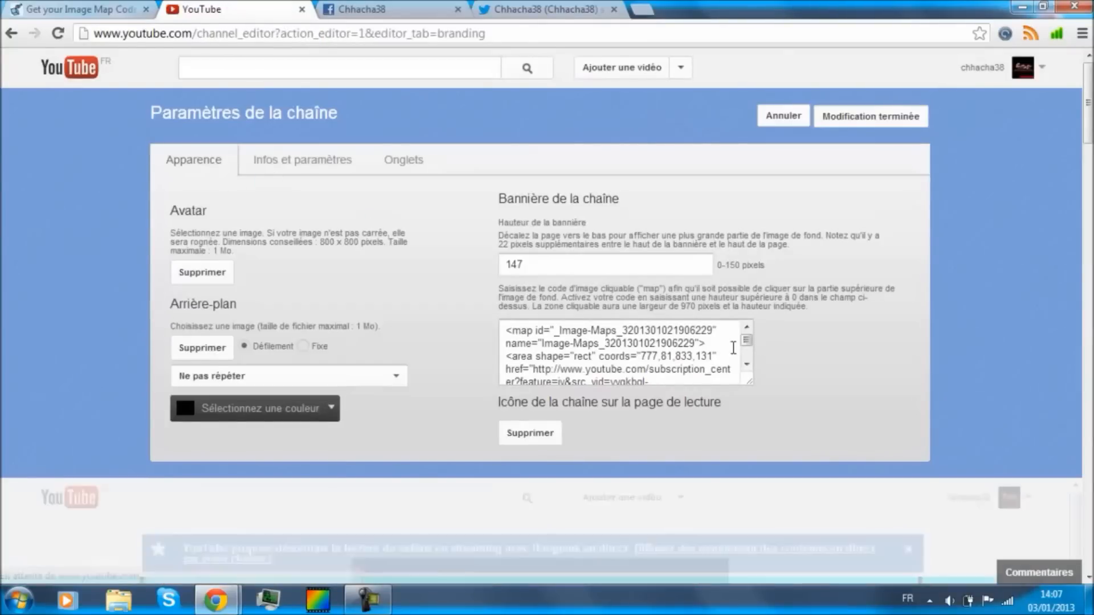
left_click_drag(745, 340, 408, 240)
left_click(561, 363)
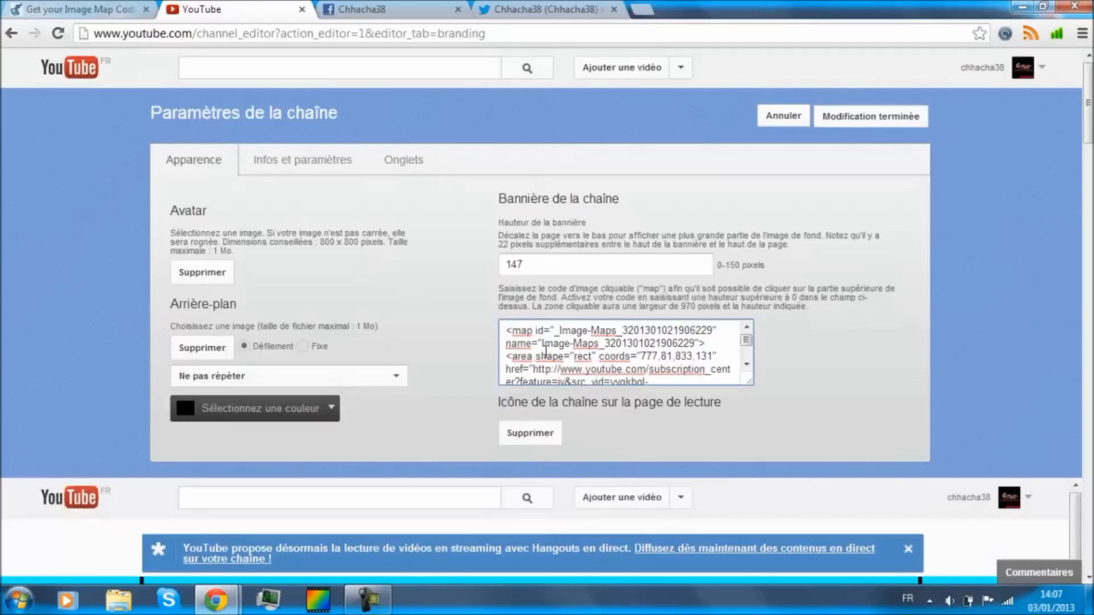
left_click_drag(745, 339, 745, 368)
left_click(817, 119)
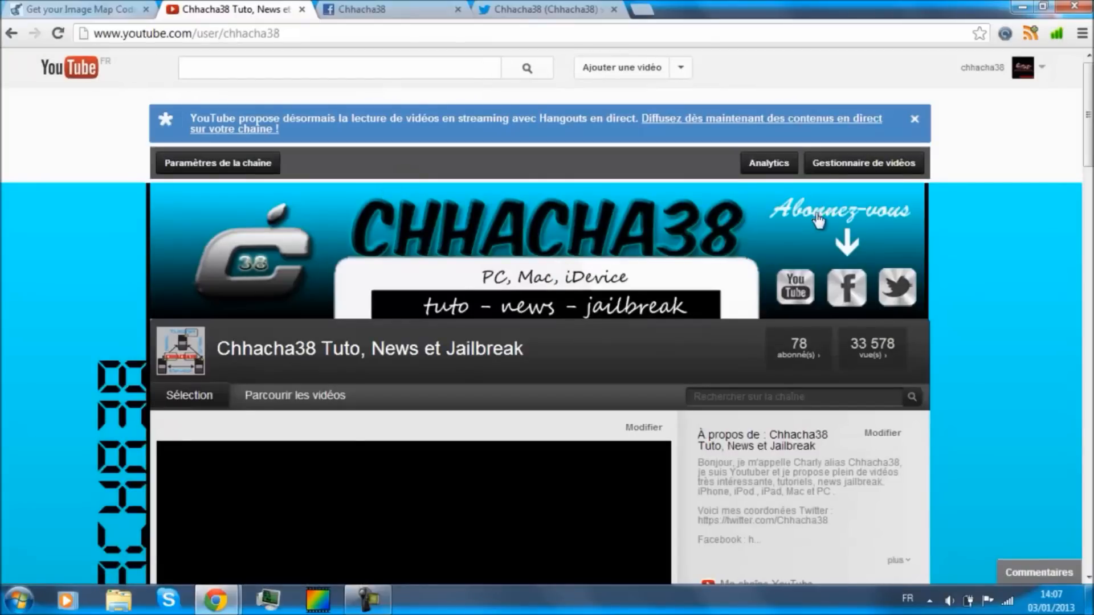
Step: Test the Twitter icon link in the channel banner and return to the YouTube channel page
left_click(897, 292)
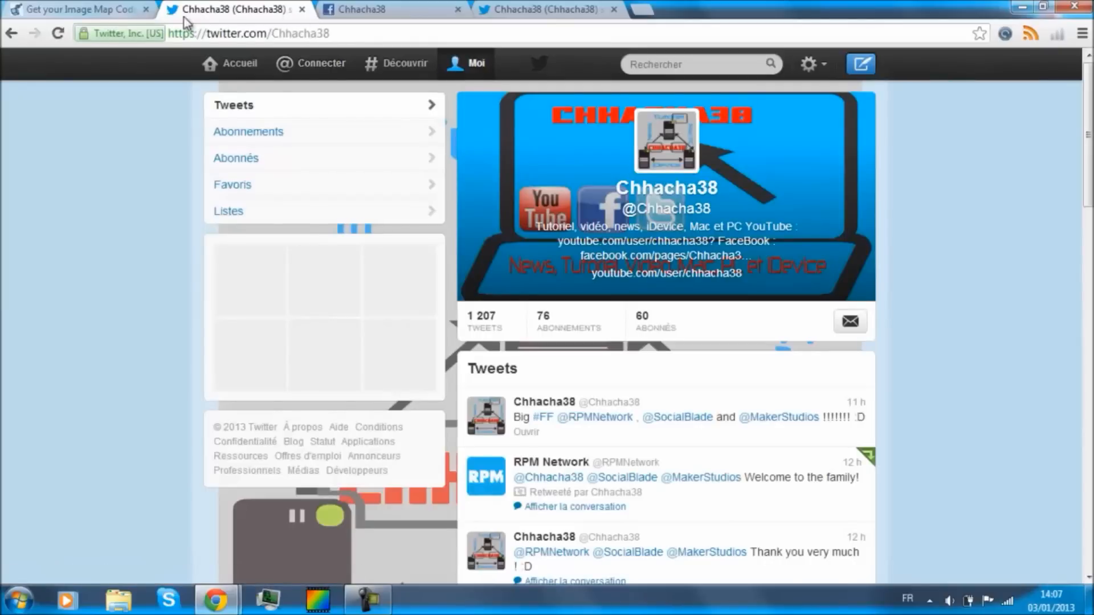
left_click(8, 32)
Step: Close the image map code page and browse the YouTube channel's videos
left_click(86, 9)
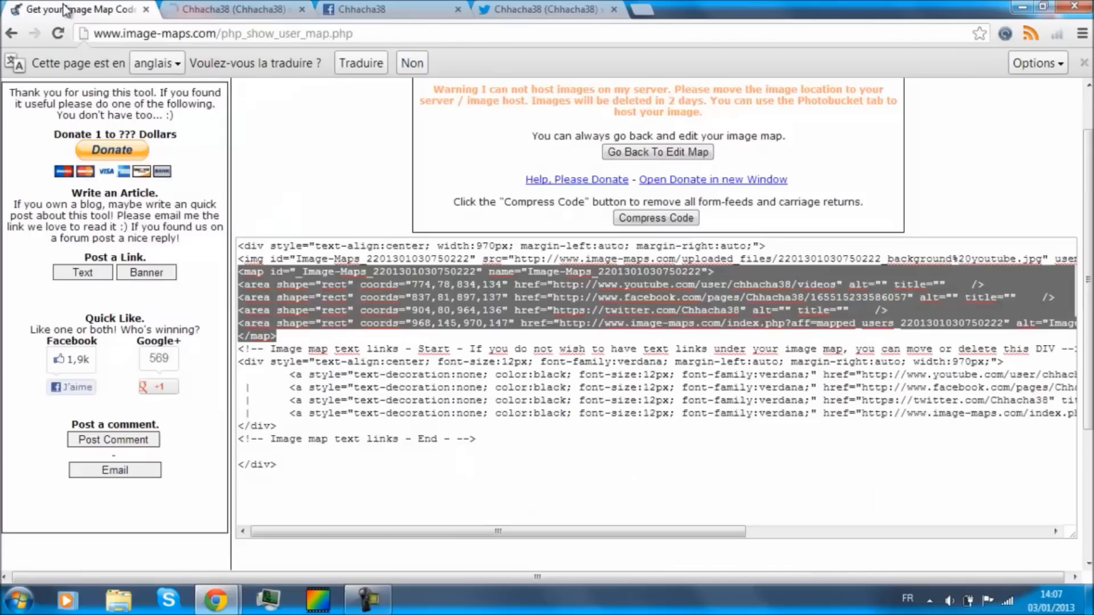
left_click(146, 10)
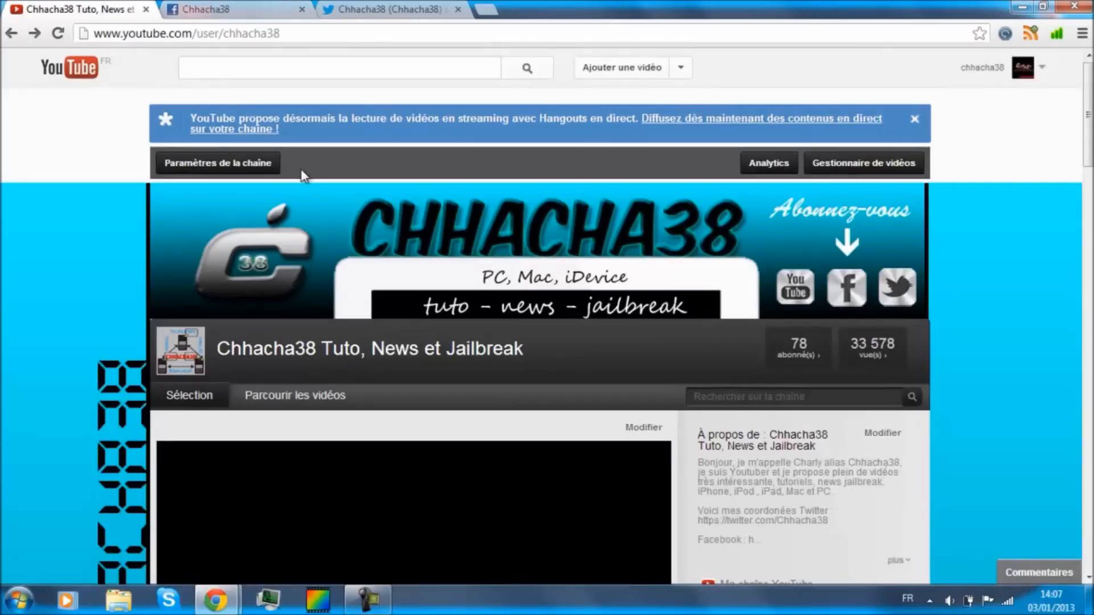
left_click(282, 403)
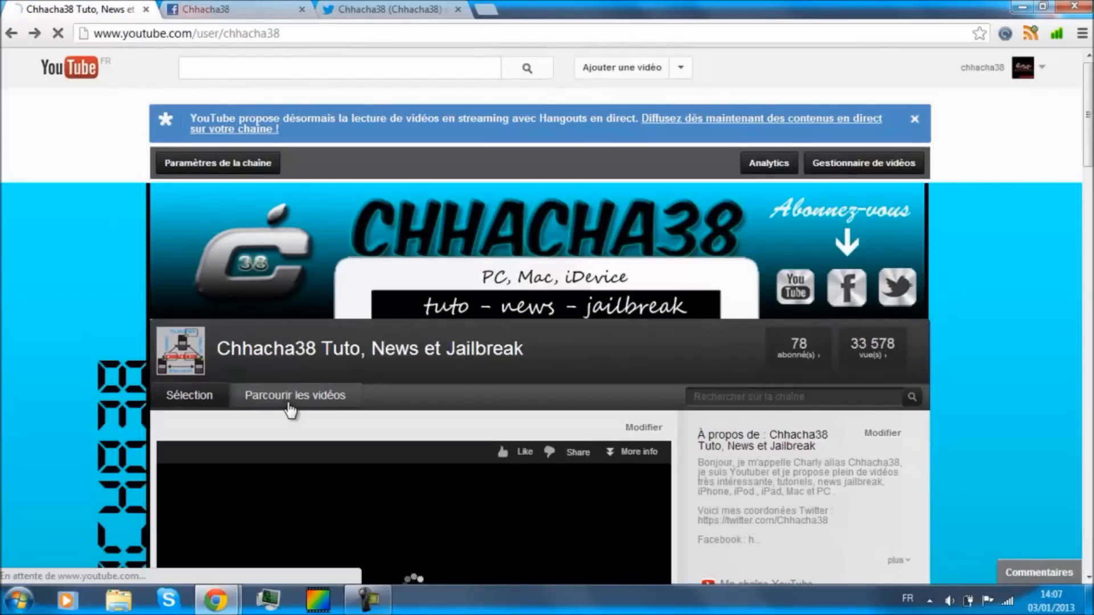